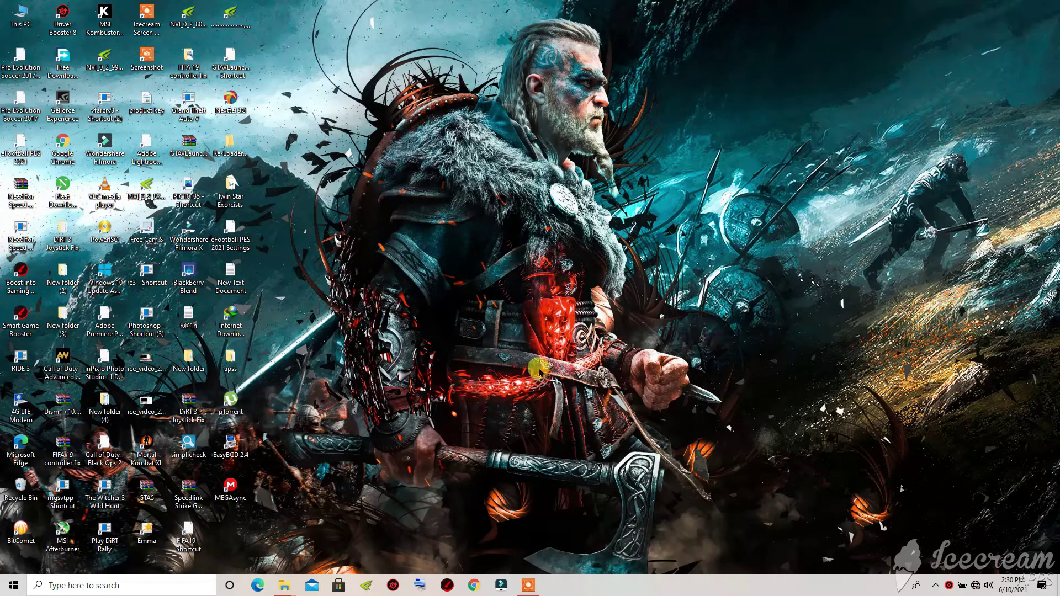
Open D:\programs and try Extract to on the Photoshop 2020 archive, cancelling the password prompt.
mouse_move(289, 590)
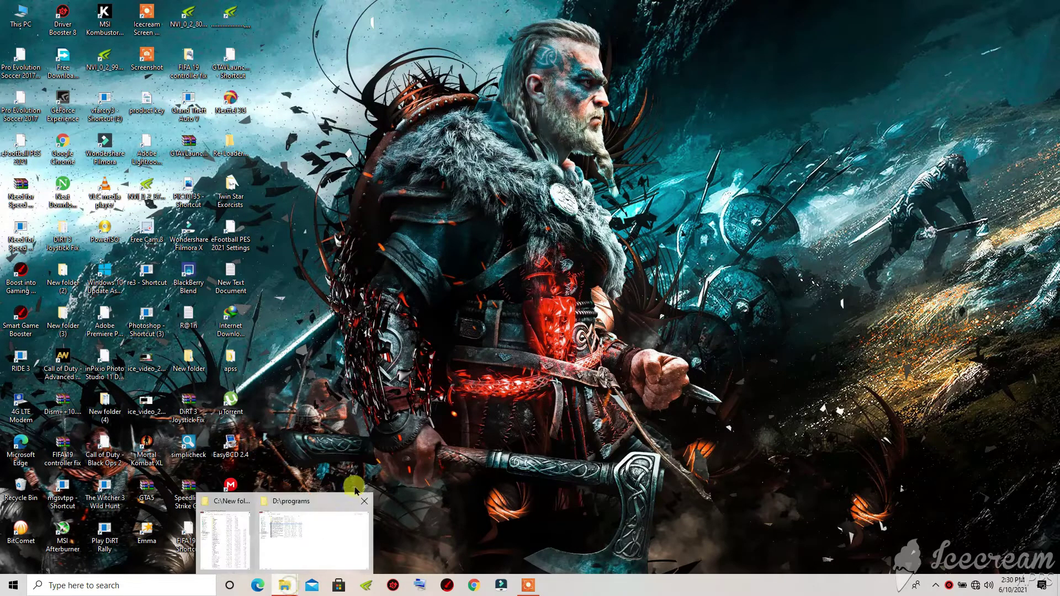
click(305, 537)
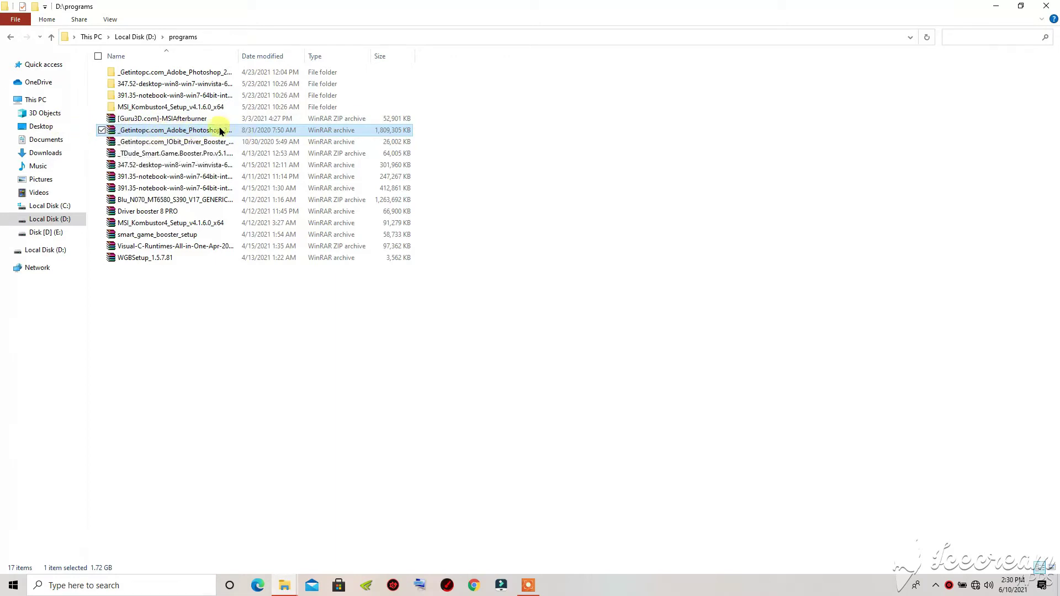
right_click(175, 131)
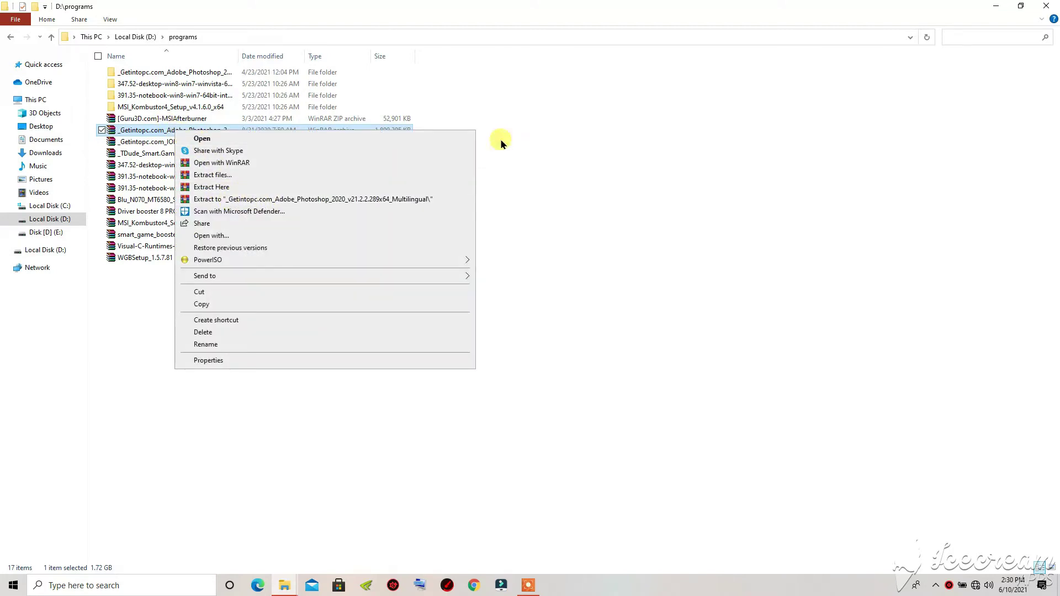
click(361, 200)
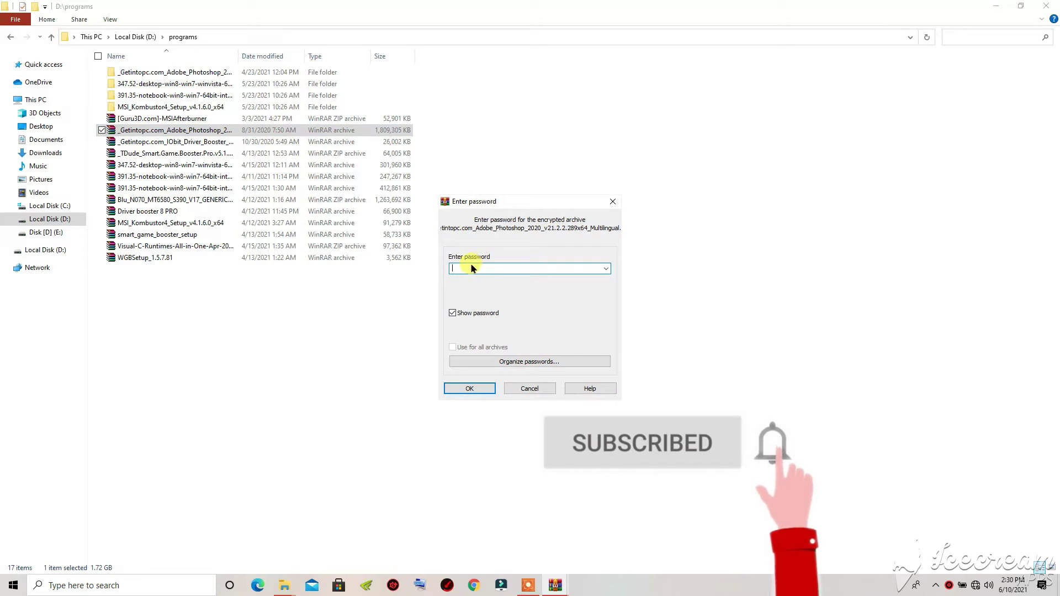
click(614, 202)
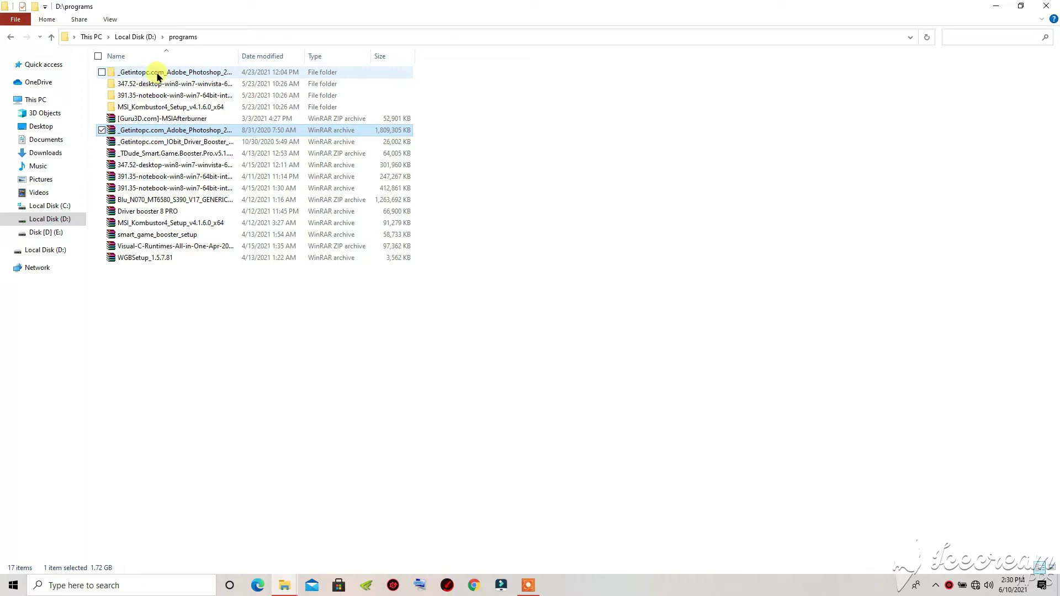
Drill into Photoshop > Adobe_Photoshop_2020 > products > PHSP and select the AdobePhotoshop21-Core_x64 archive.
double_click(159, 76)
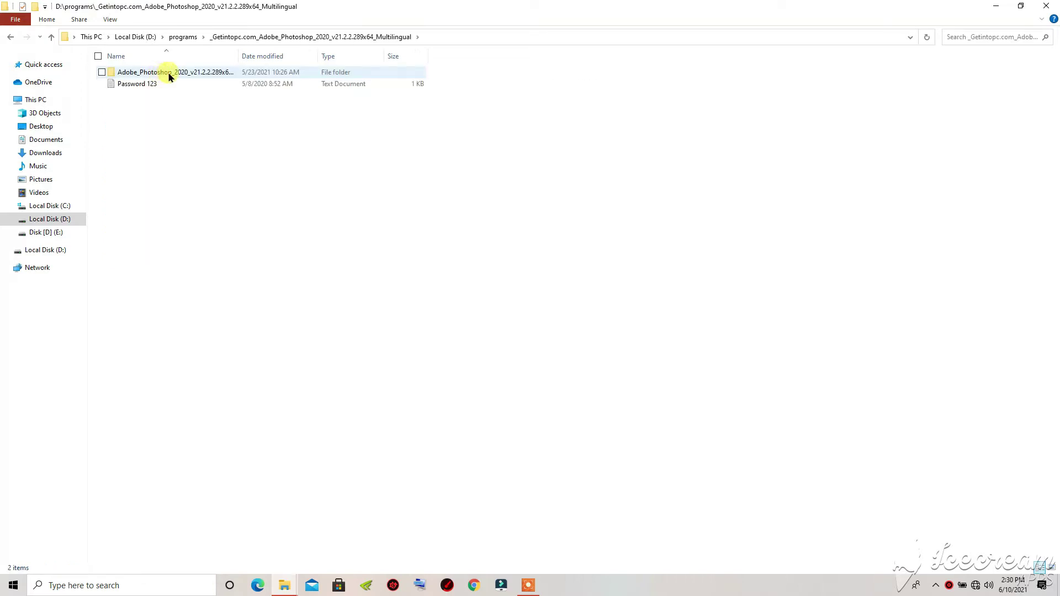
double_click(168, 76)
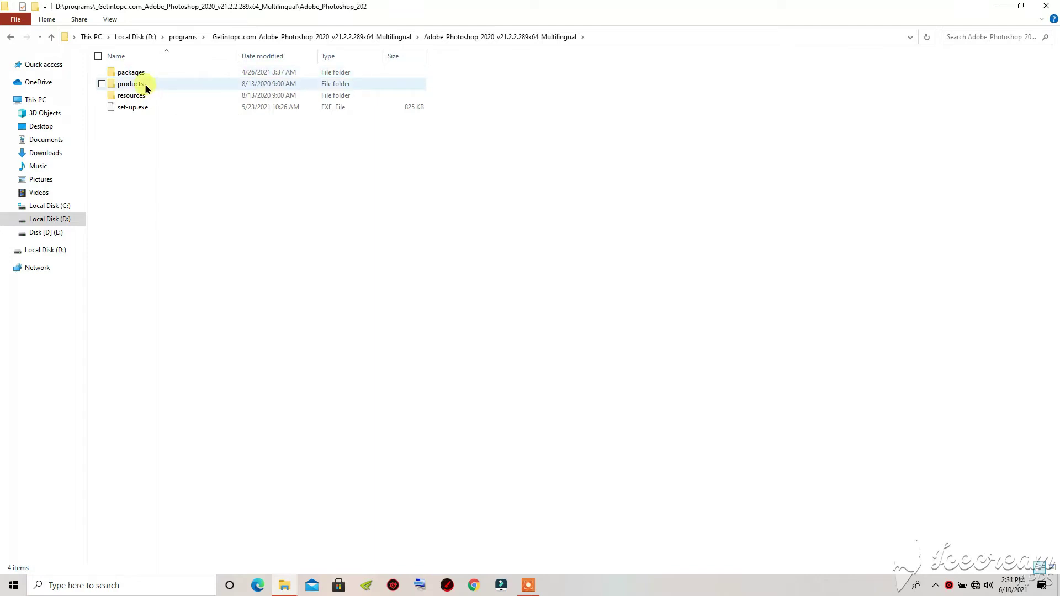
click(144, 85)
click(139, 83)
double_click(174, 87)
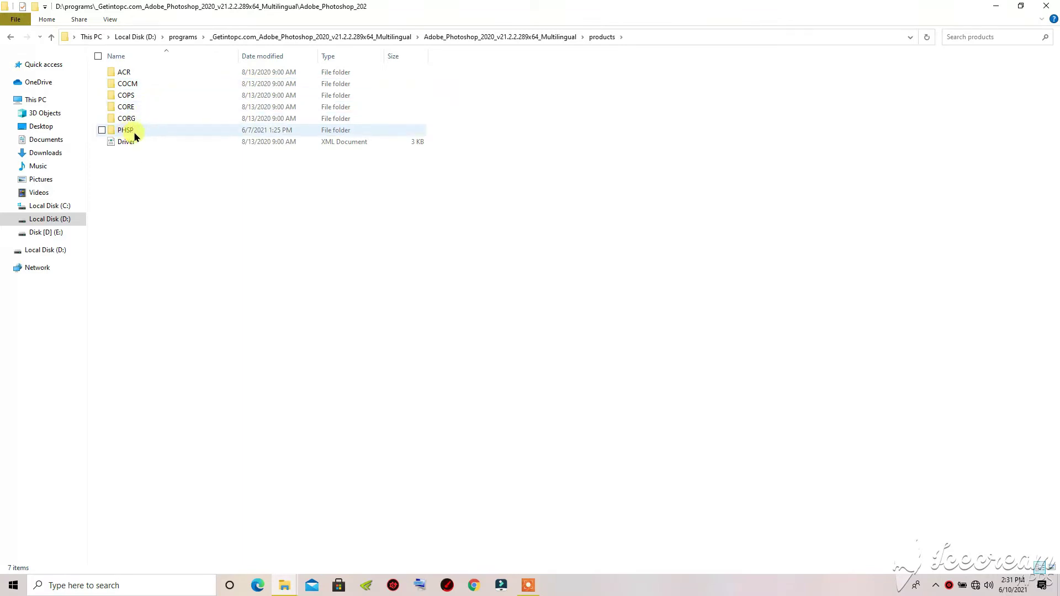
double_click(128, 130)
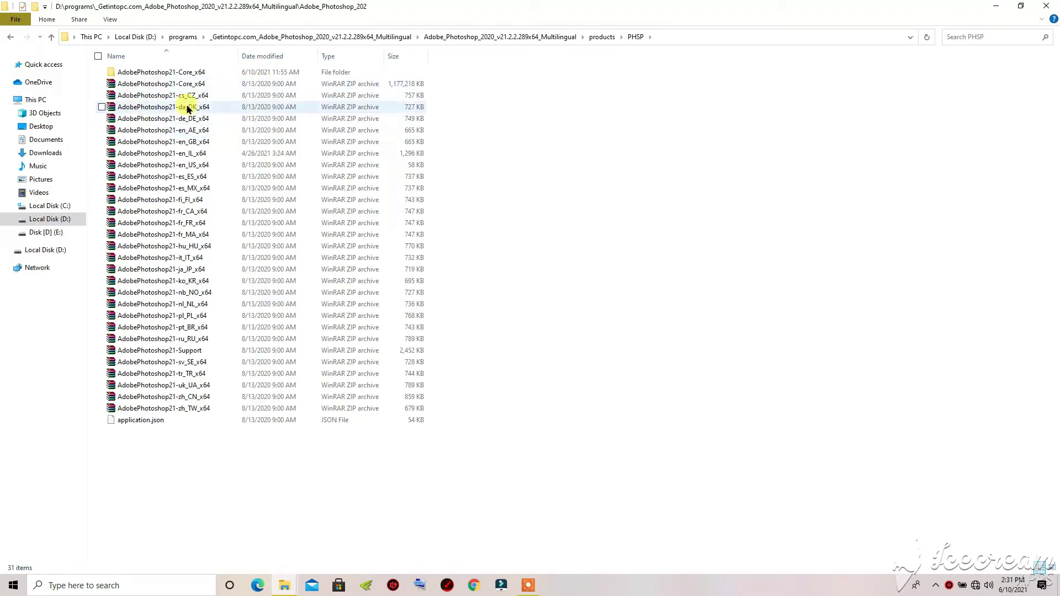
click(157, 84)
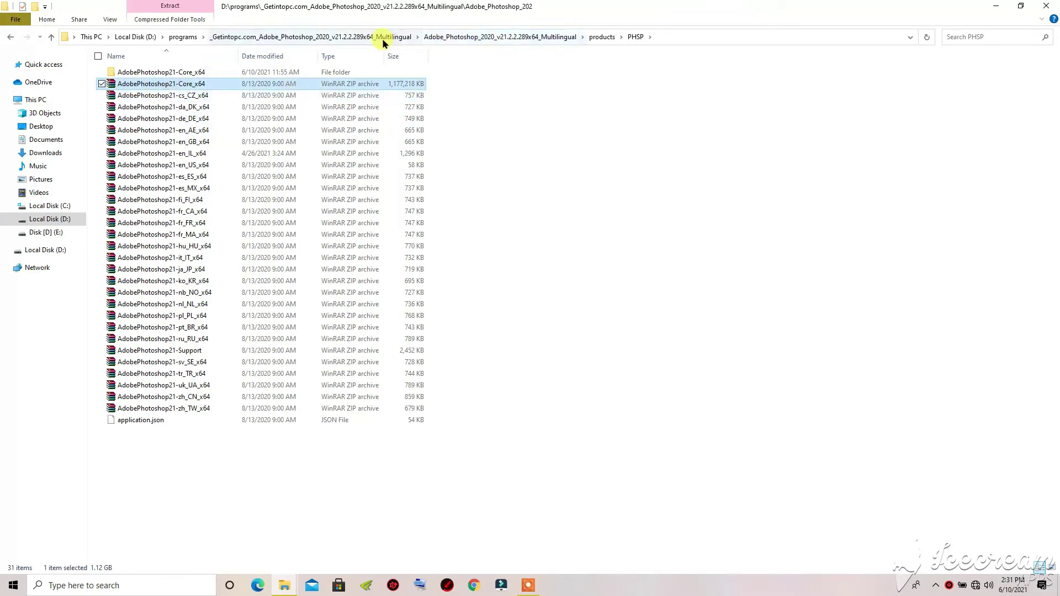
right_click(162, 84)
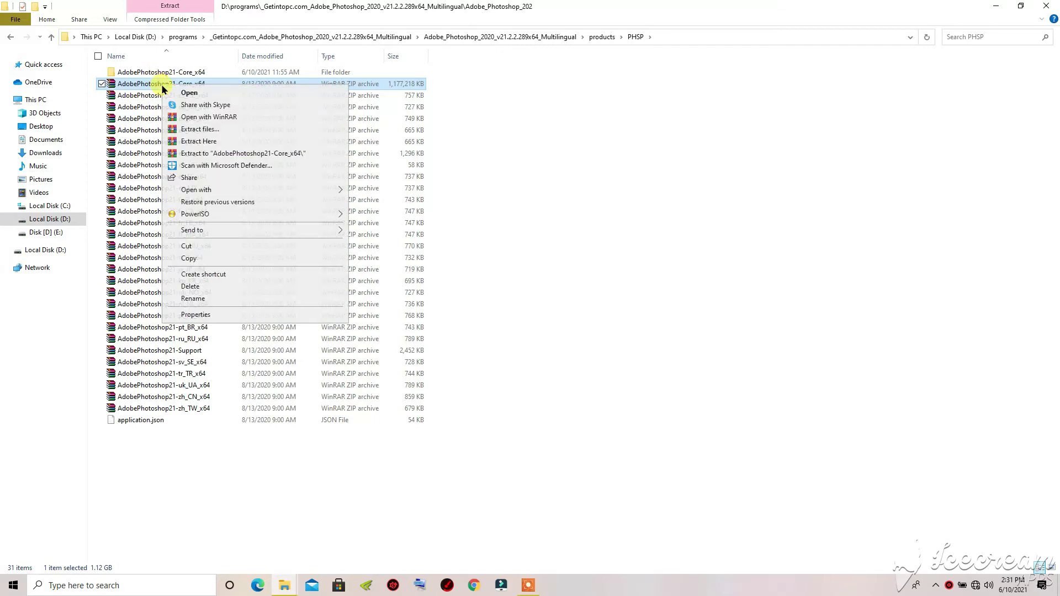
click(210, 154)
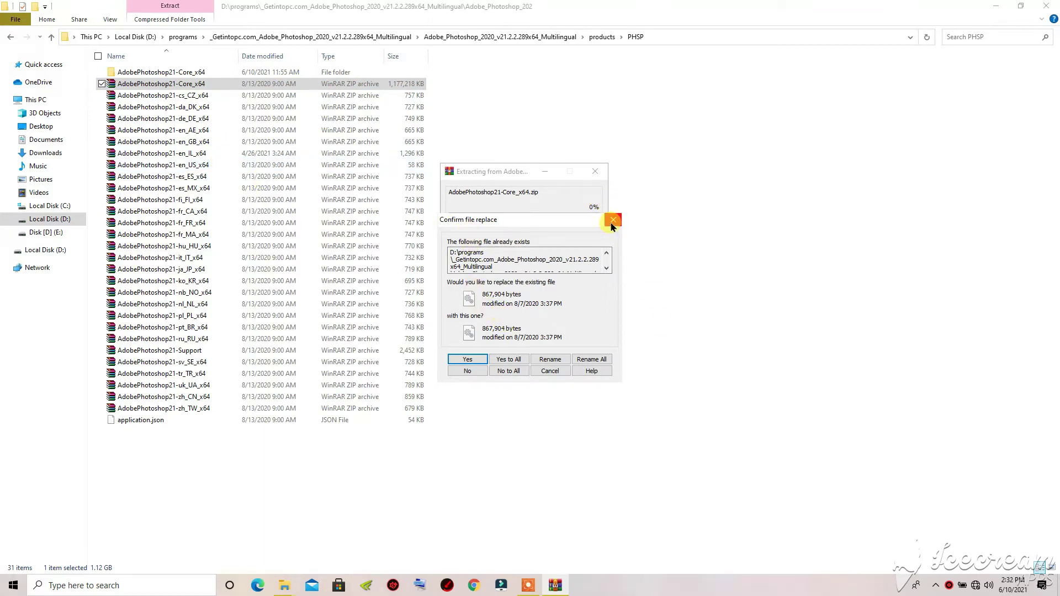
click(612, 221)
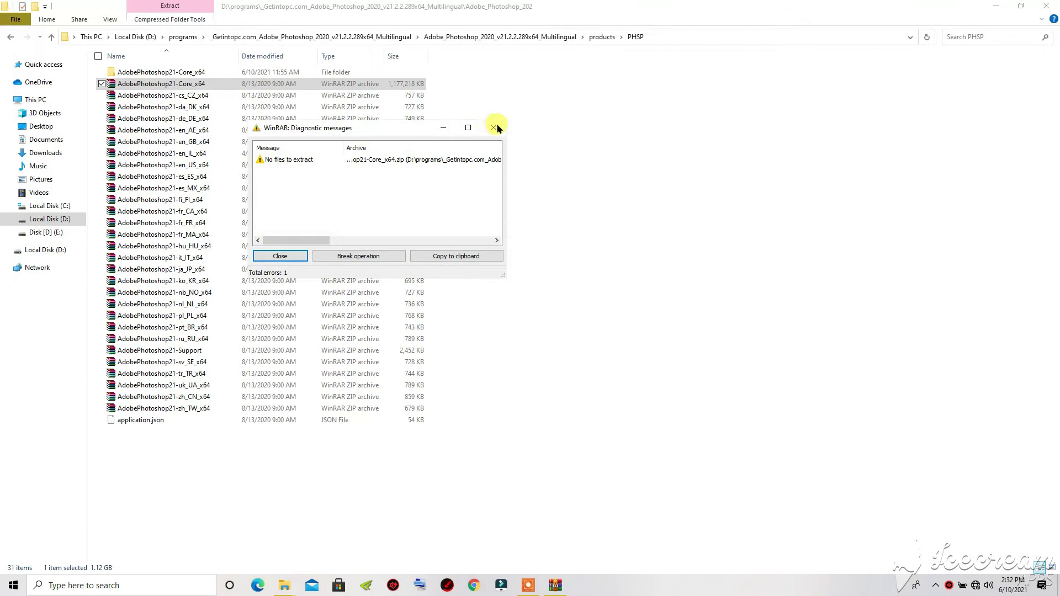
click(493, 127)
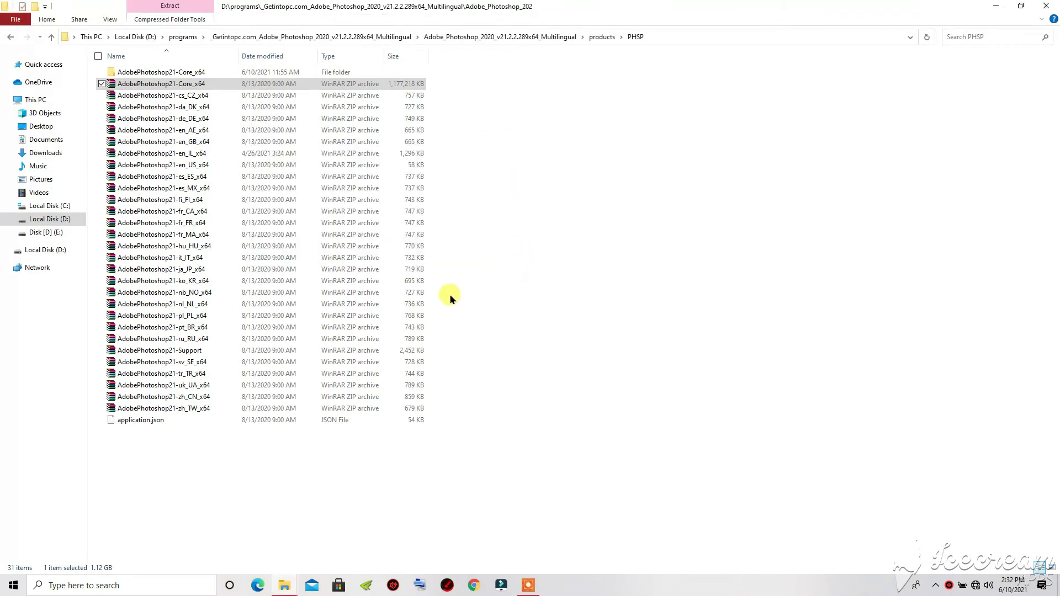
Open the AdobePhotoshop21-Core_x64 folder on D:, then switch to the C:\New folder Explorer window.
click(284, 583)
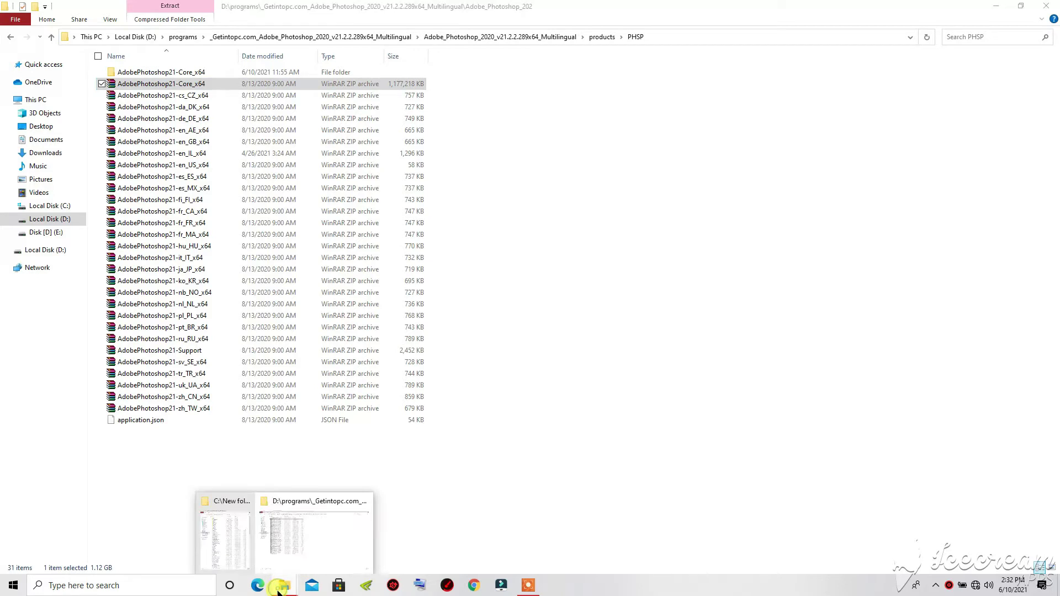
double_click(164, 74)
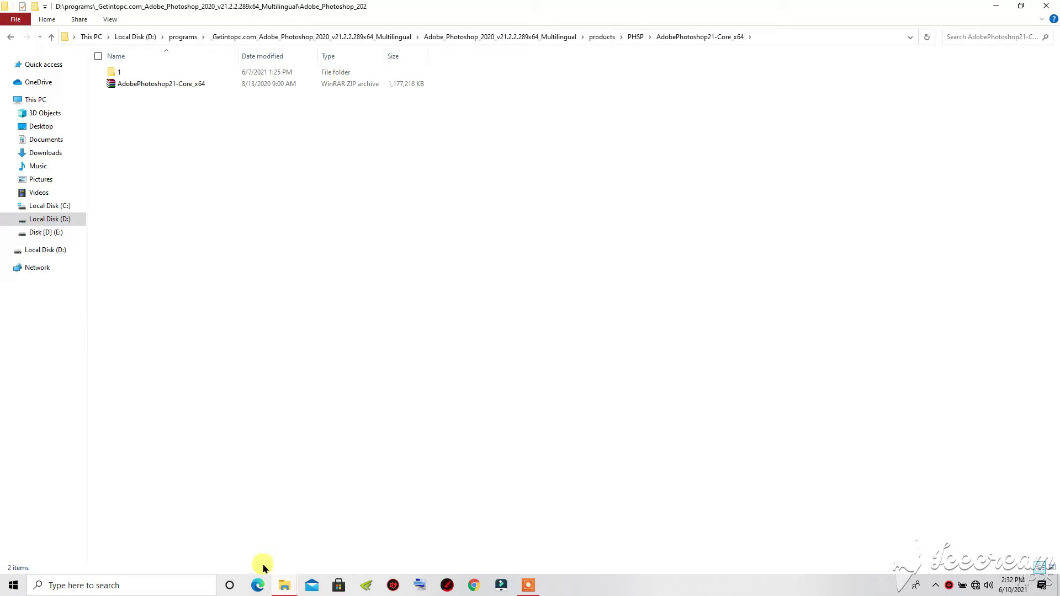
click(285, 584)
click(244, 552)
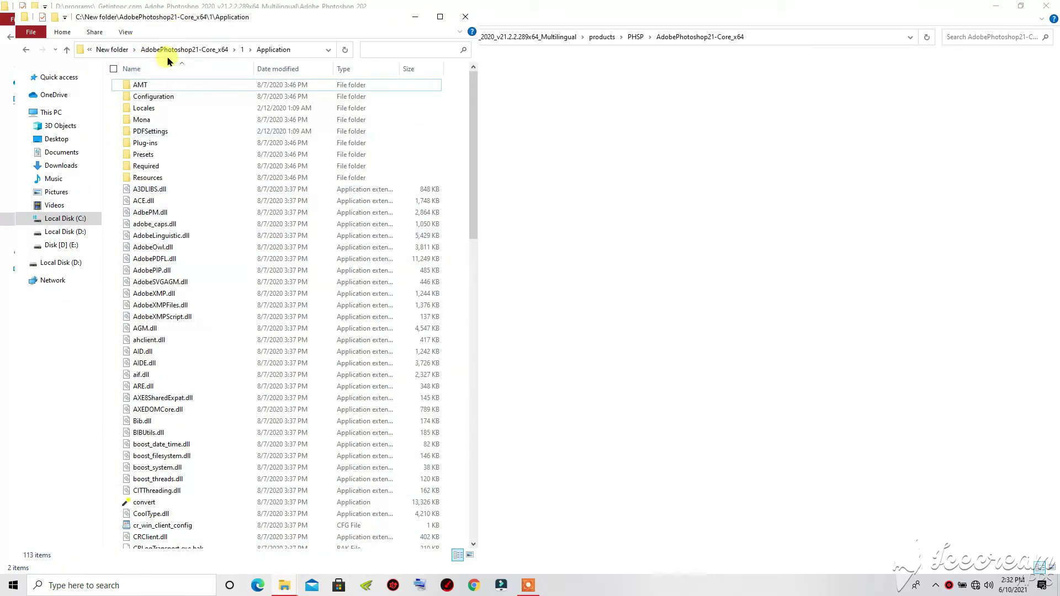
Navigate to C:\New folder\AdobePhotoshop21-Core_x64\1 via the breadcrumbs, leaving an accidental rename unchanged.
click(145, 49)
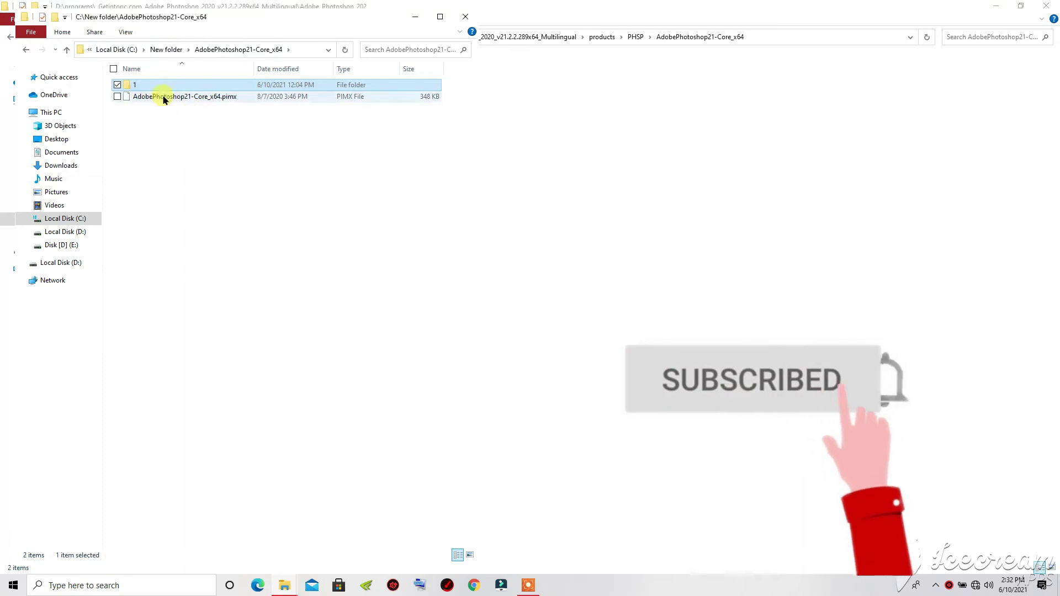
click(166, 50)
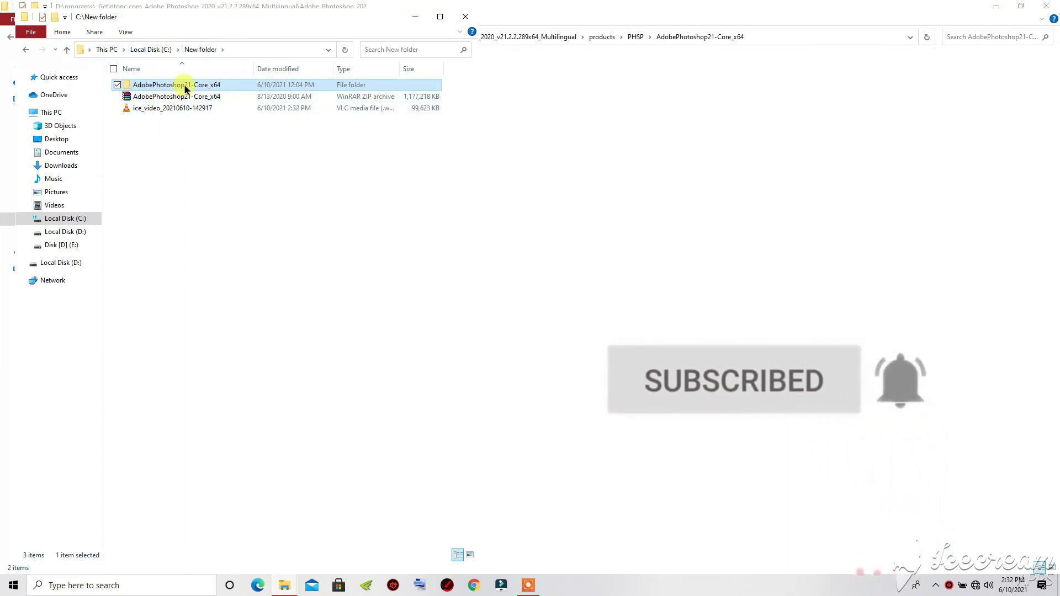
click(185, 87)
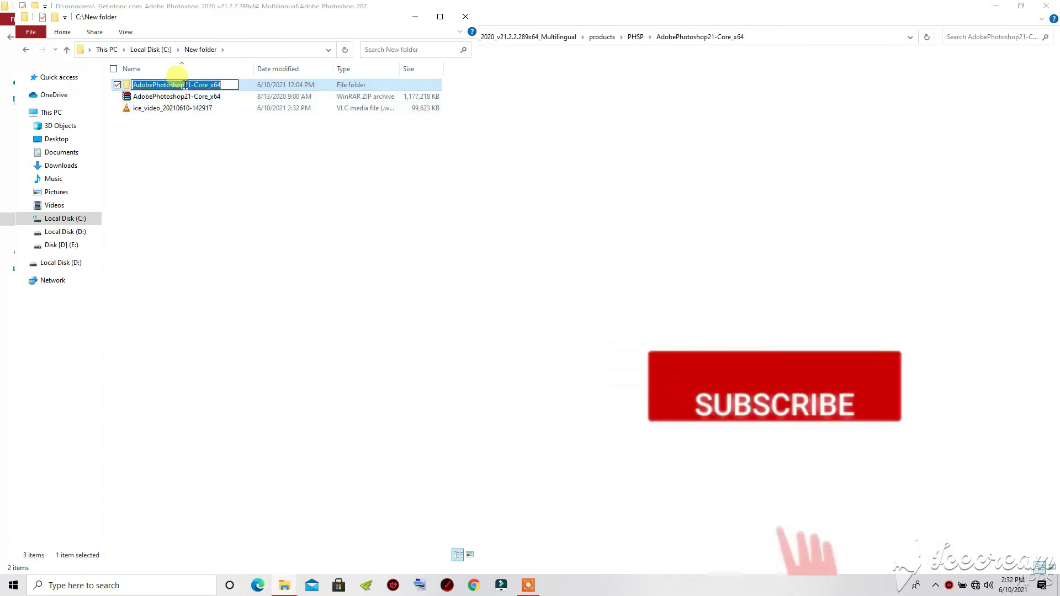
click(259, 87)
double_click(259, 87)
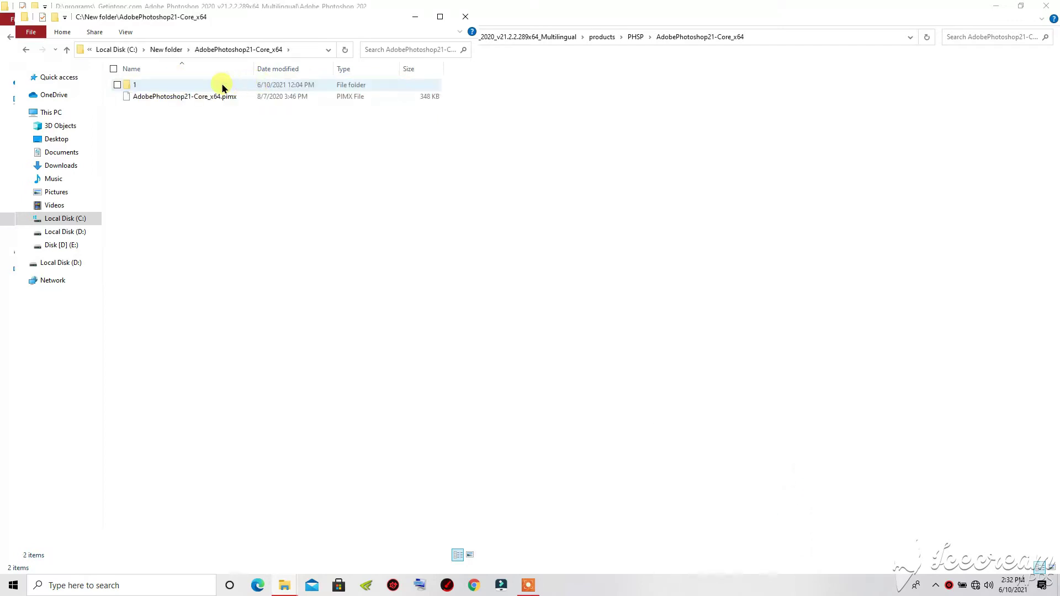
click(184, 87)
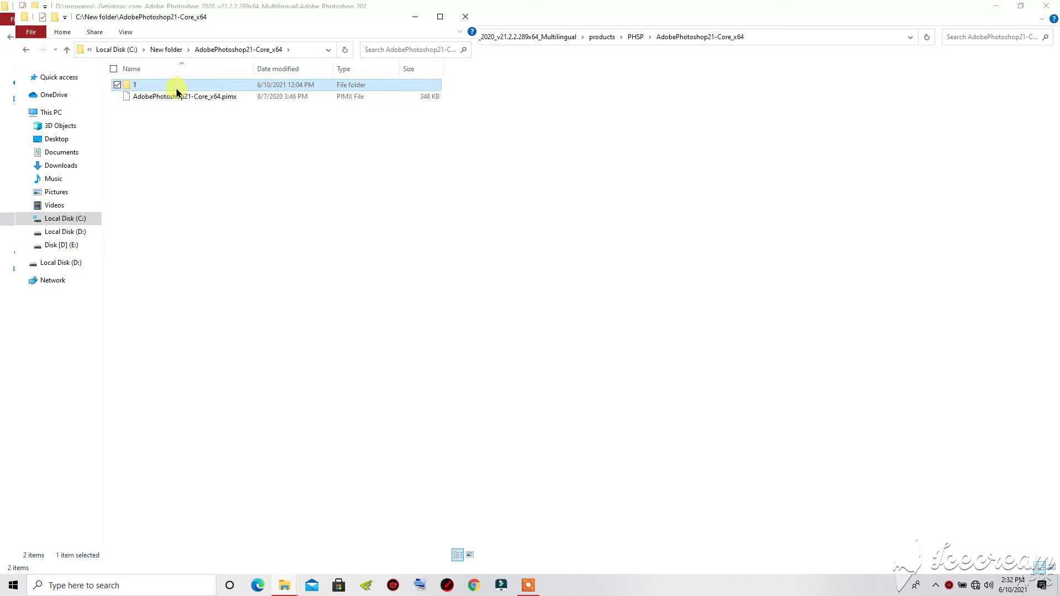
double_click(178, 88)
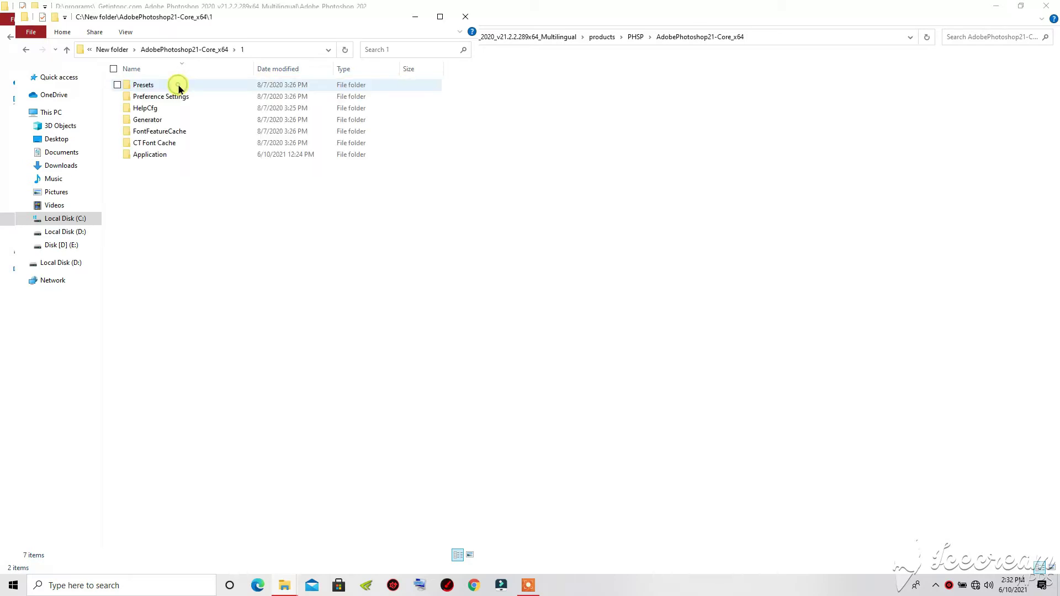
Look through the C:\New folder Application folder's files, then bring up folder 1 on drive D.
double_click(162, 157)
scroll(263, 358, down, 1)
scroll(263, 358, down, 20)
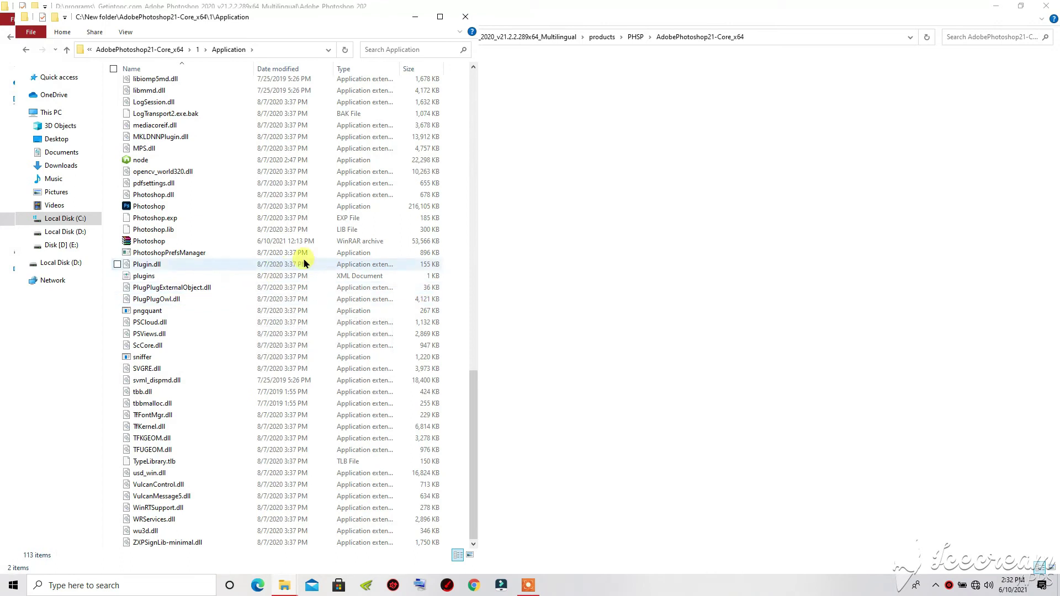
scroll(281, 257, up, 9)
scroll(326, 213, up, 18)
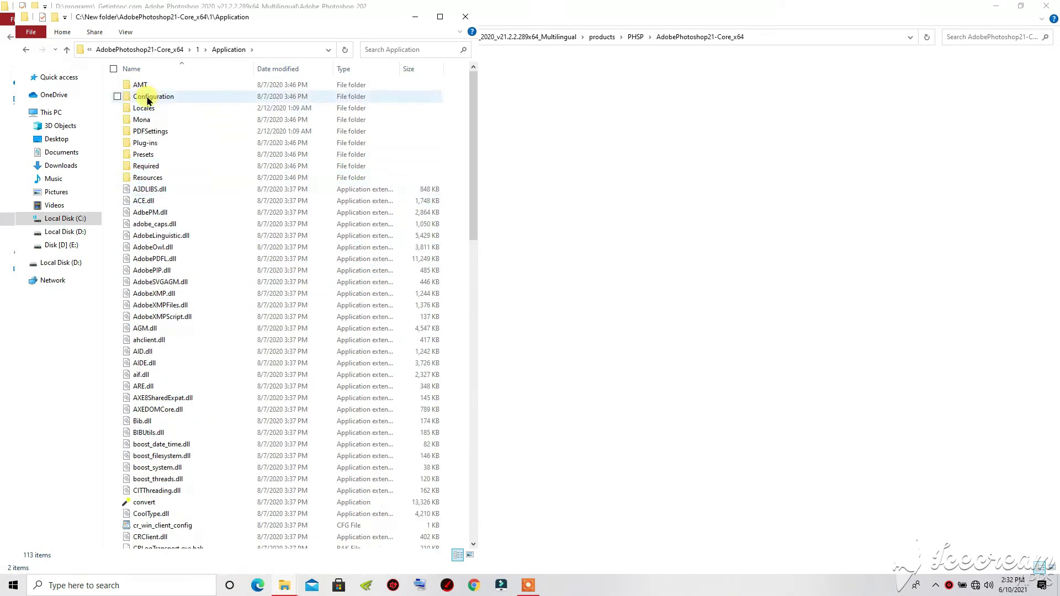
scroll(190, 312, down, 18)
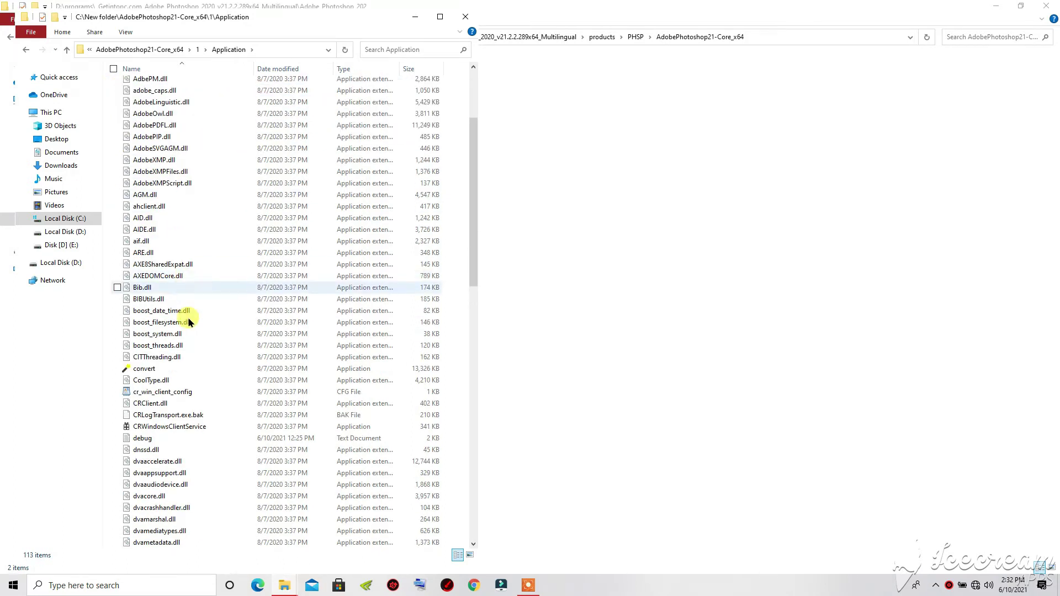
scroll(190, 284, down, 9)
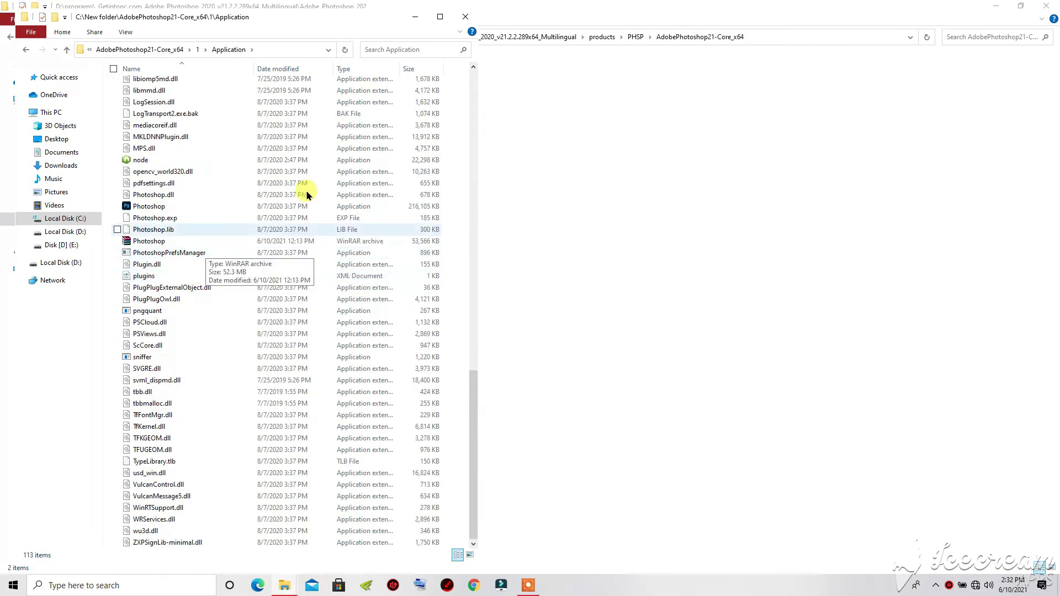
scroll(144, 188, up, 4)
scroll(146, 155, up, 4)
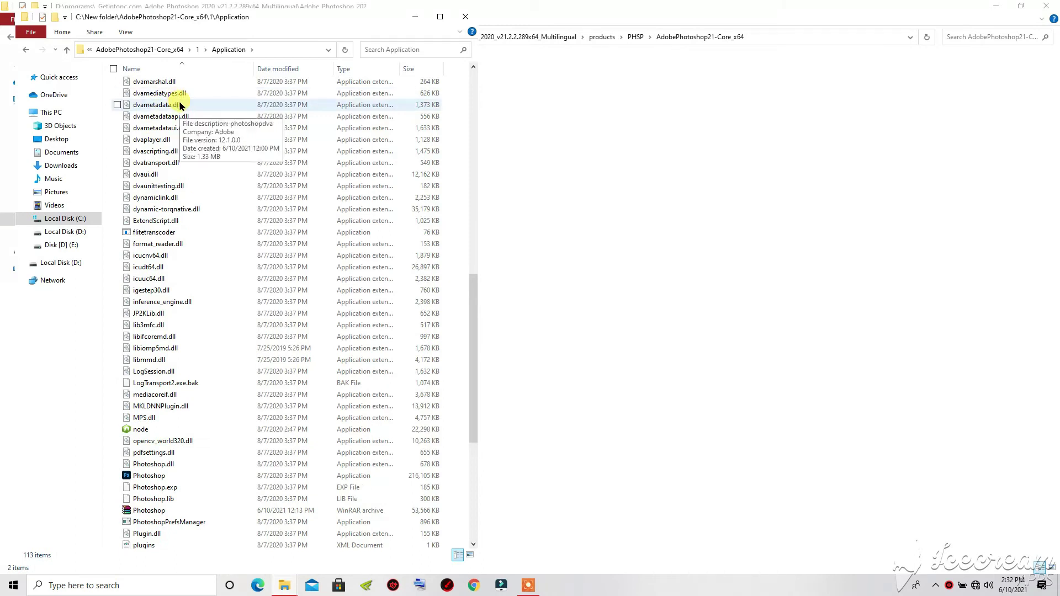
scroll(165, 146, up, 4)
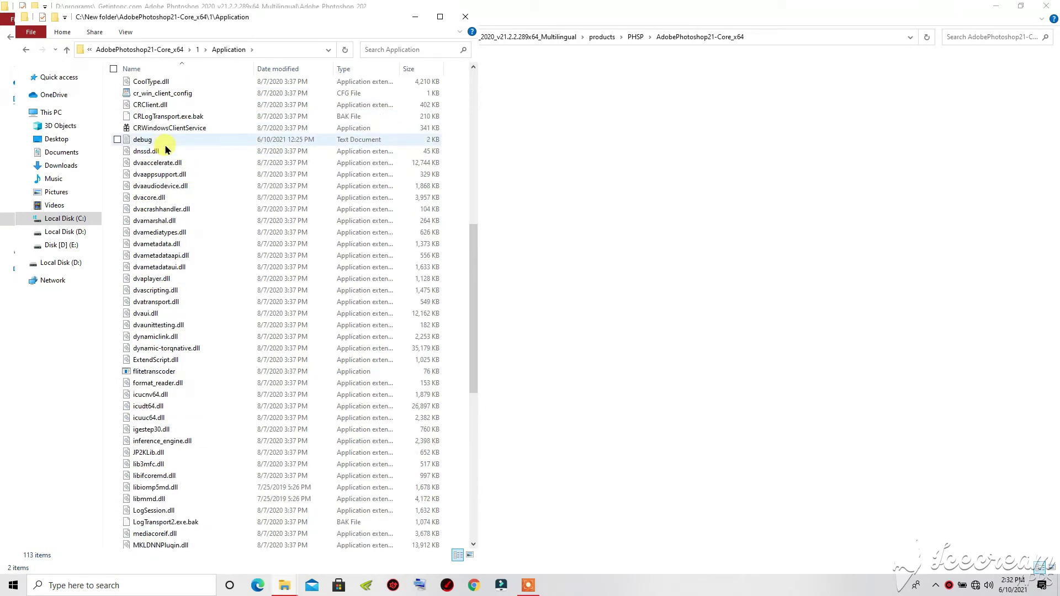
click(465, 17)
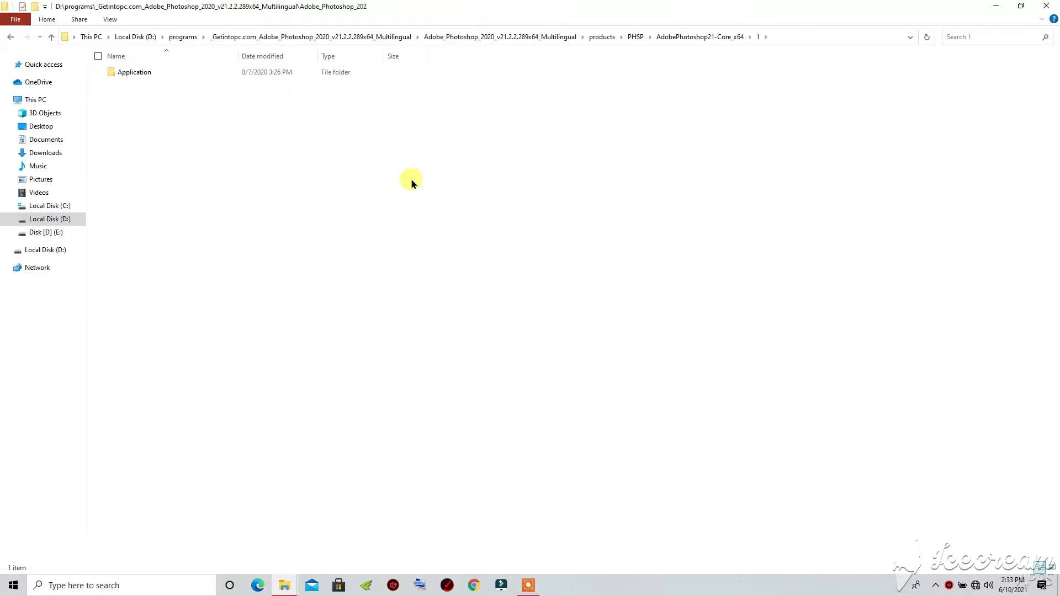
Browse the D: Application folder, select the Photoshop file, then go back to the PHSP folder.
double_click(127, 72)
scroll(273, 224, down, 16)
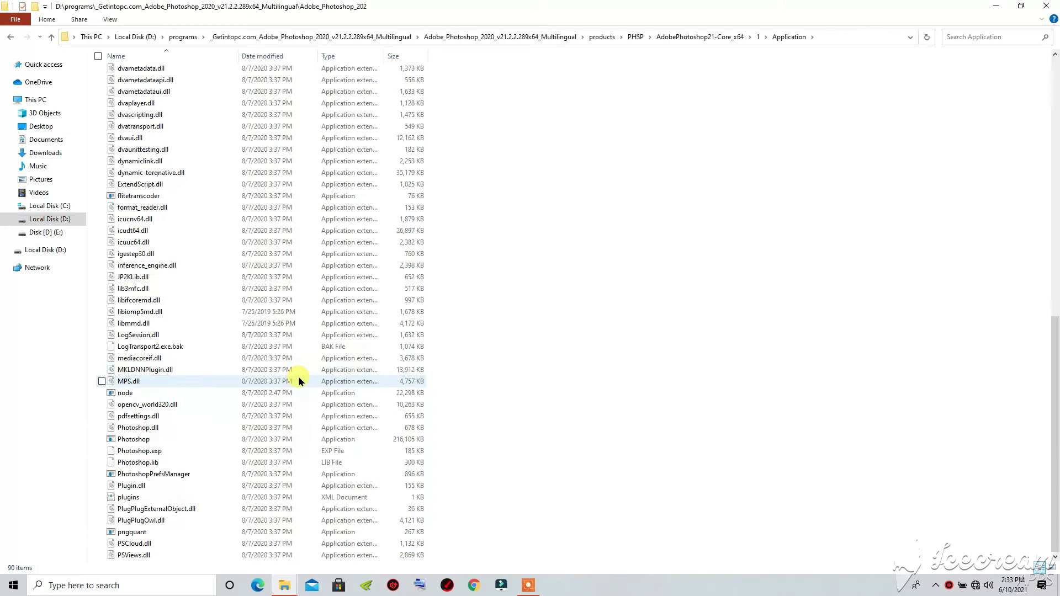
scroll(298, 381, up, 12)
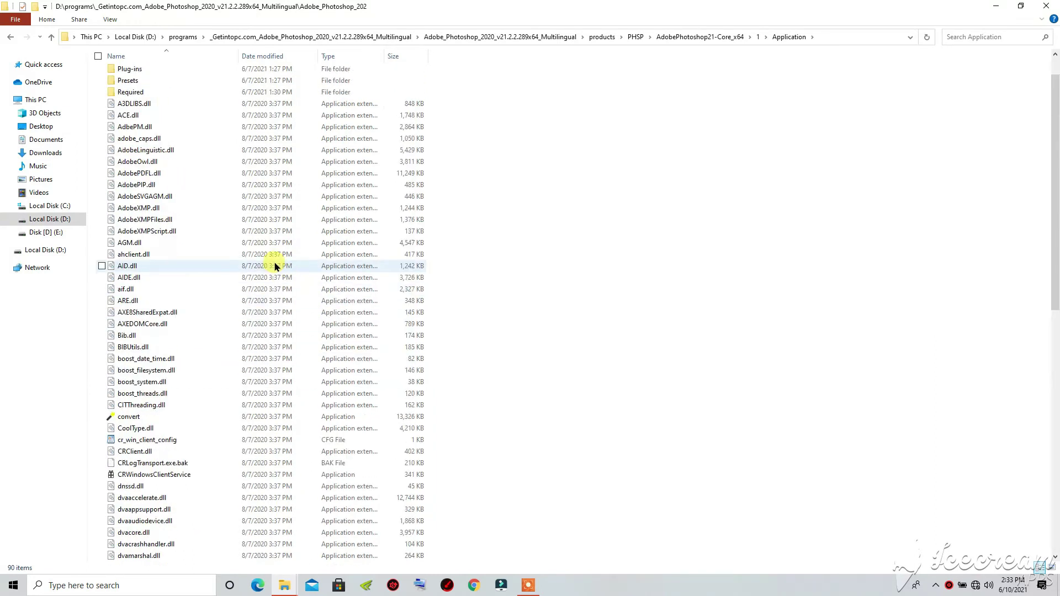
scroll(263, 266, down, 12)
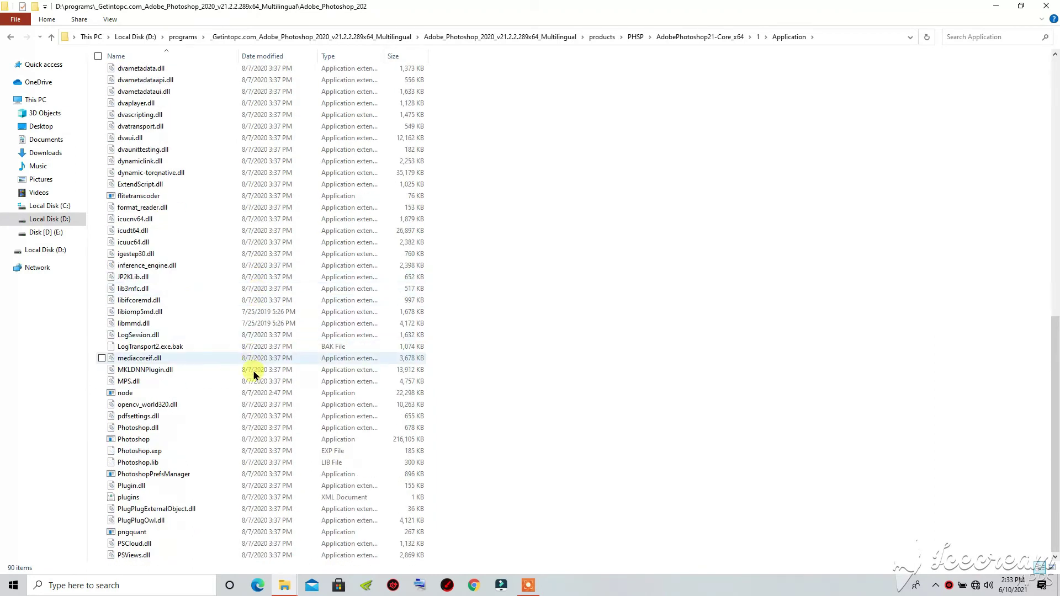
scroll(348, 364, up, 6)
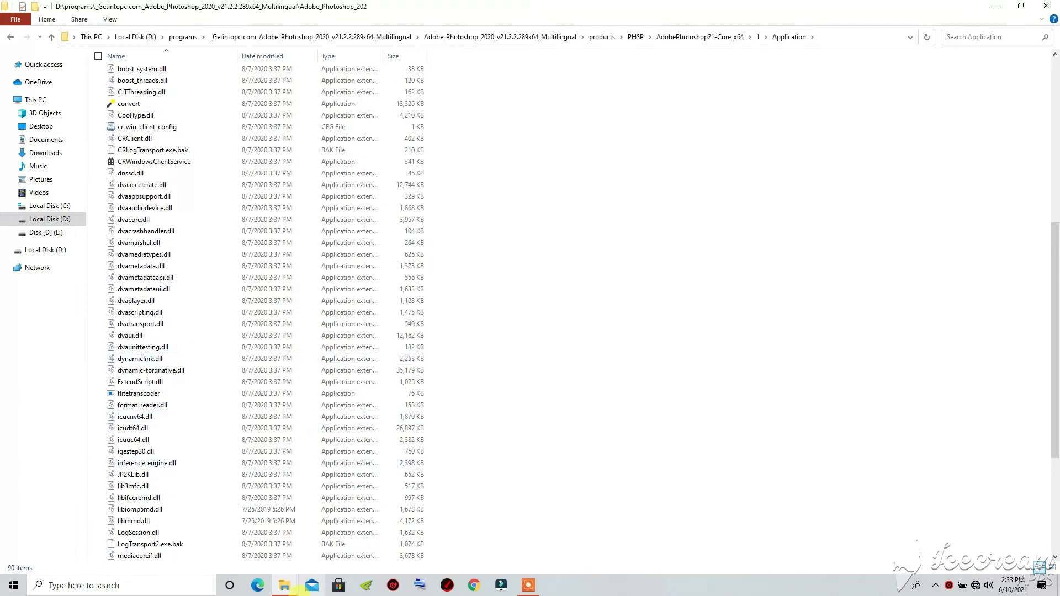
scroll(340, 310, up, 10)
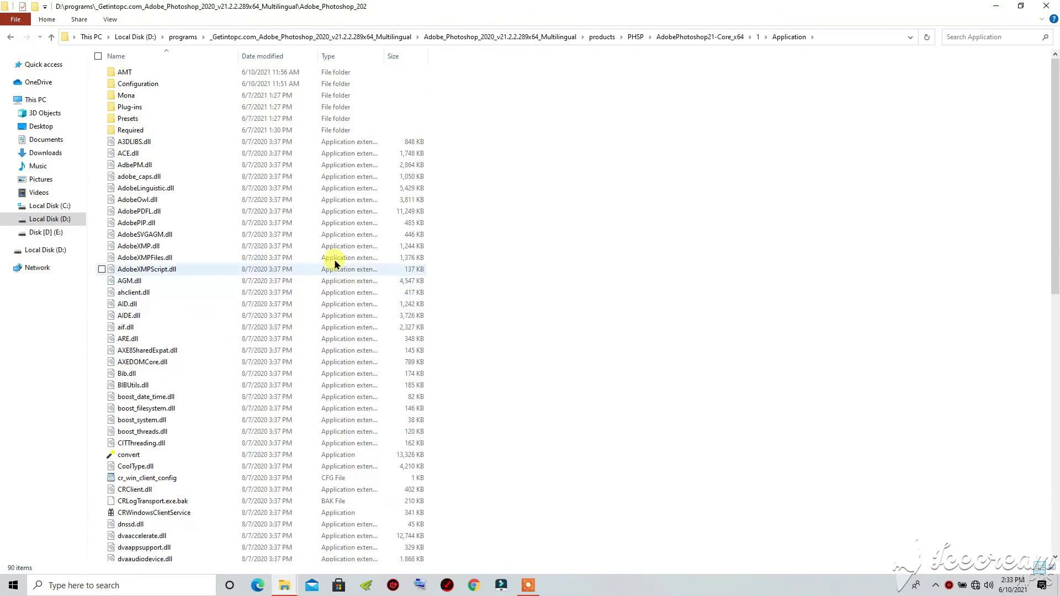
scroll(329, 237, down, 15)
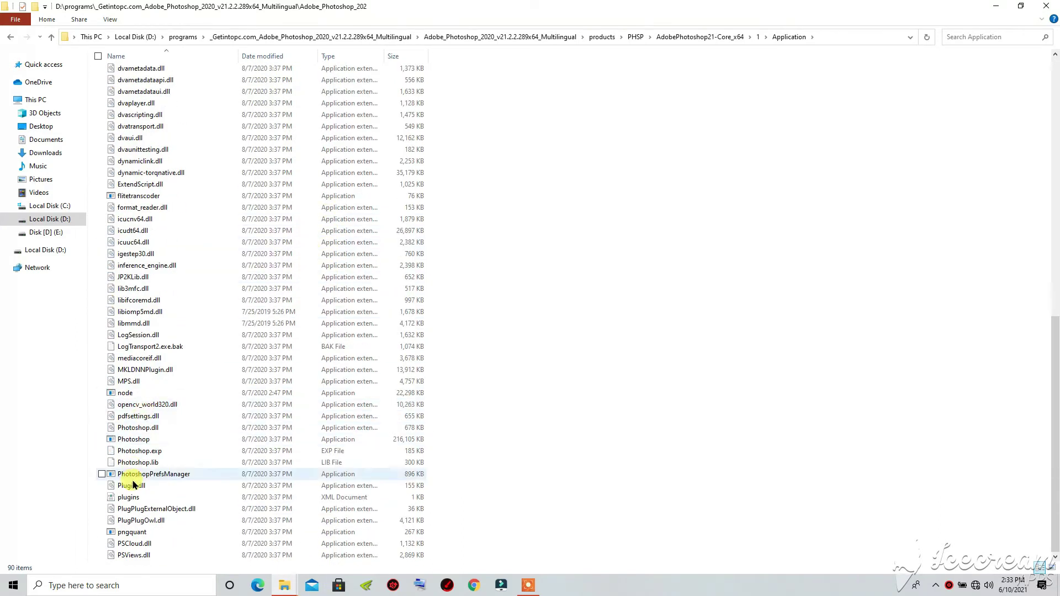
click(136, 440)
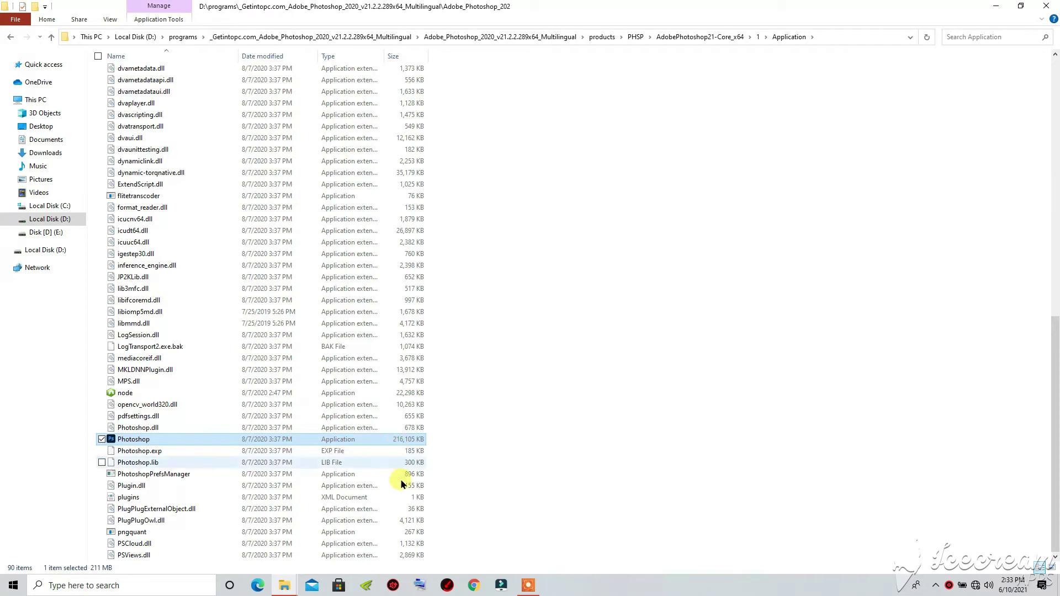
key(alt+Left)
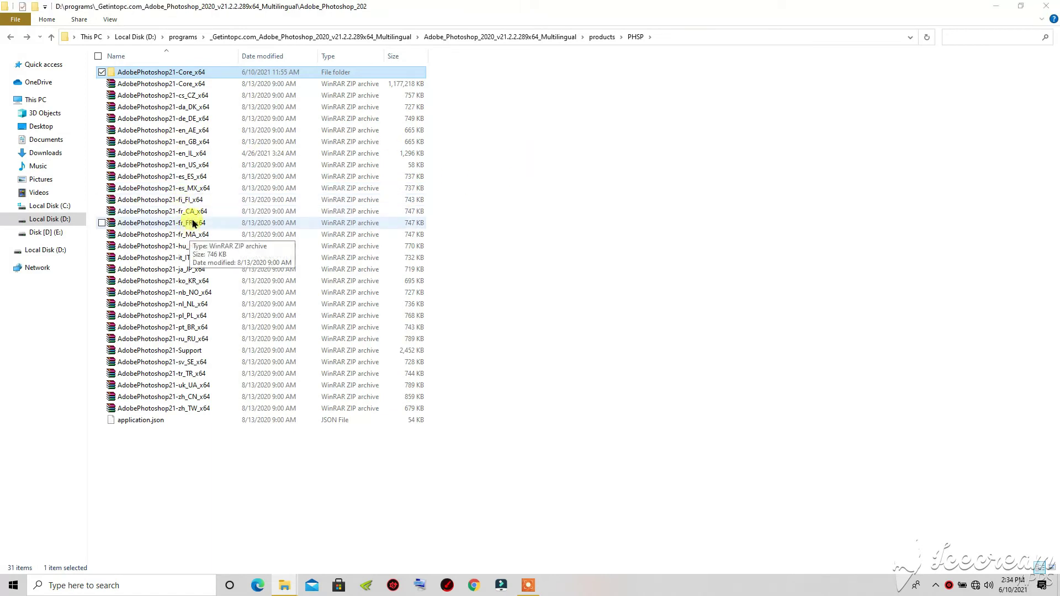
Open AdobePhotoshop21-en_US_x64.zip in WinRAR to its 16 folder, then bring forward the C:\New folder Application window.
click(172, 164)
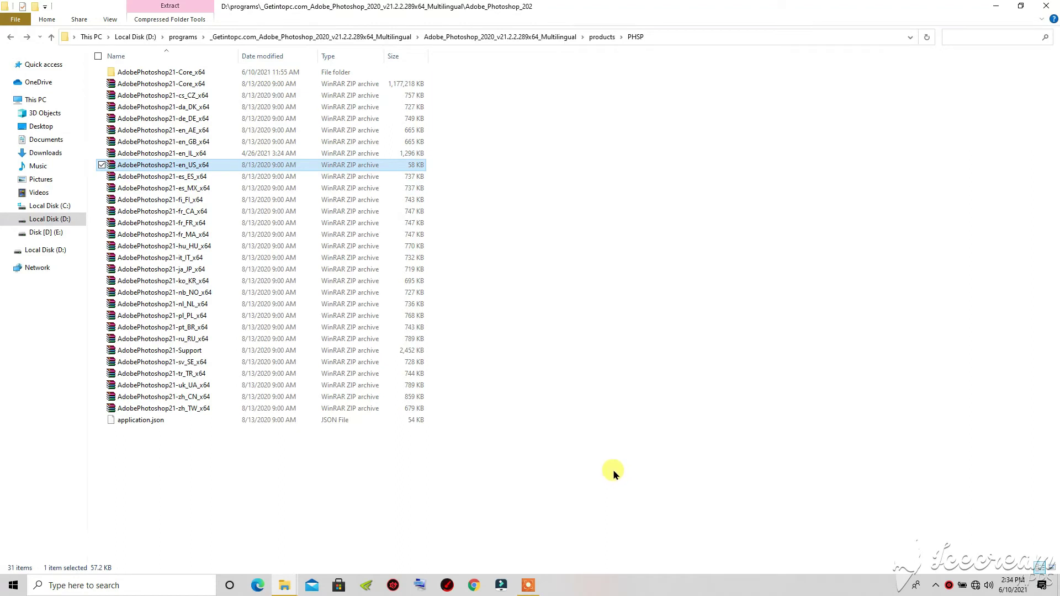
double_click(172, 165)
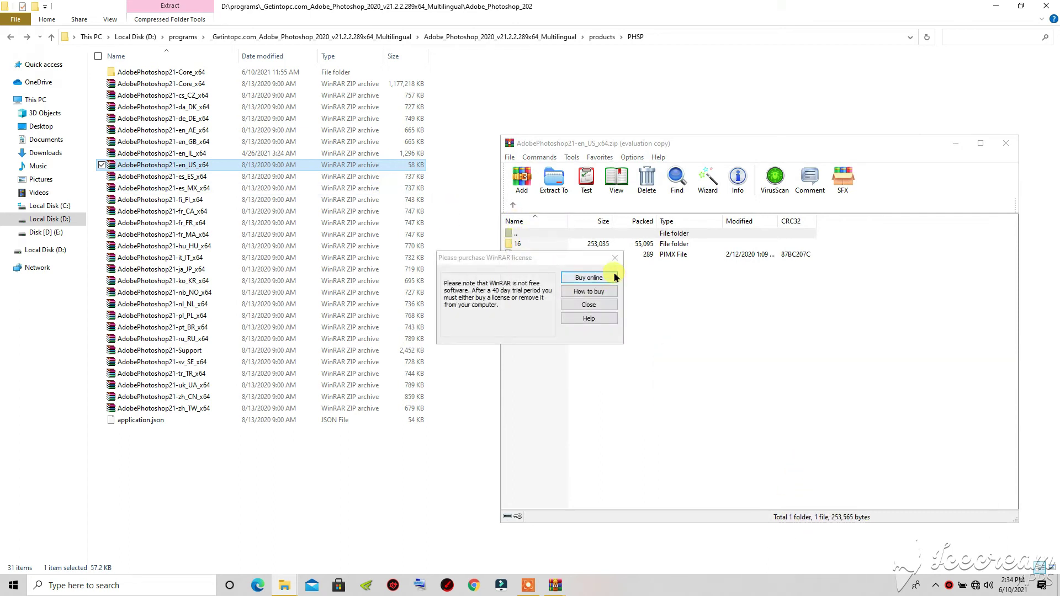
click(614, 257)
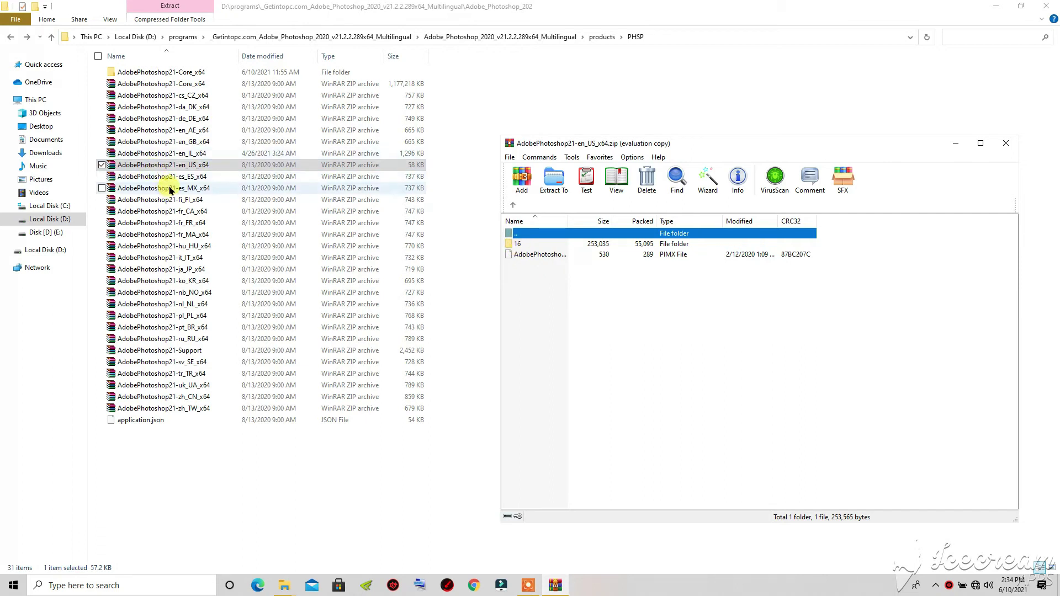
double_click(518, 245)
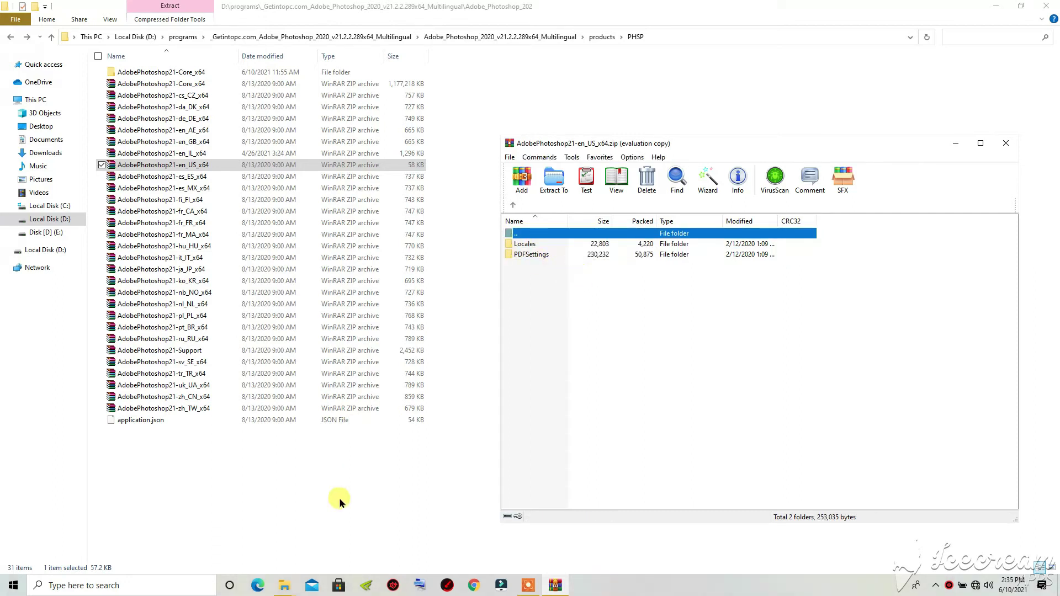
click(281, 592)
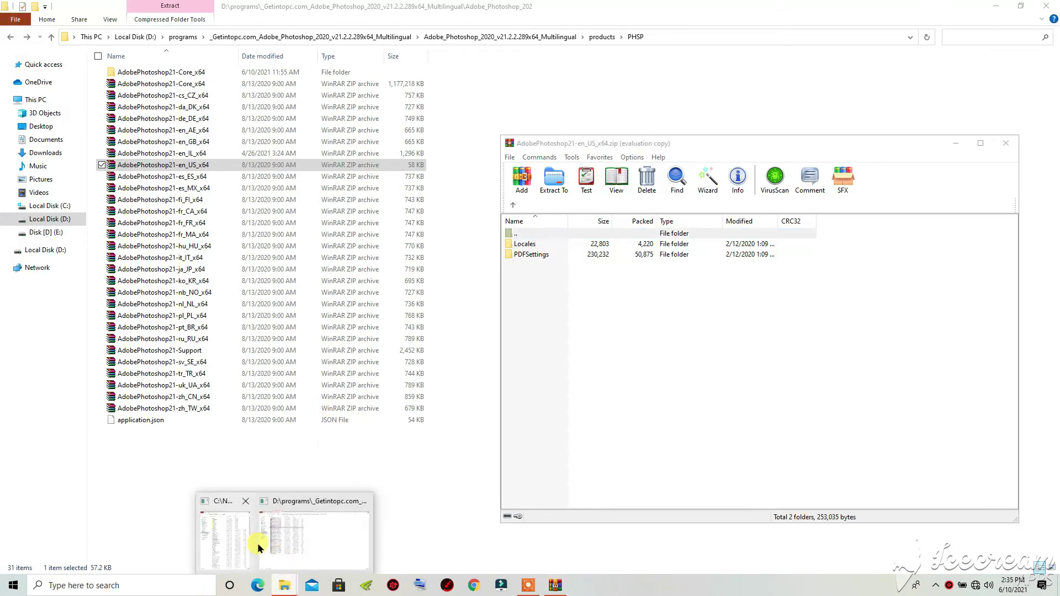
click(232, 538)
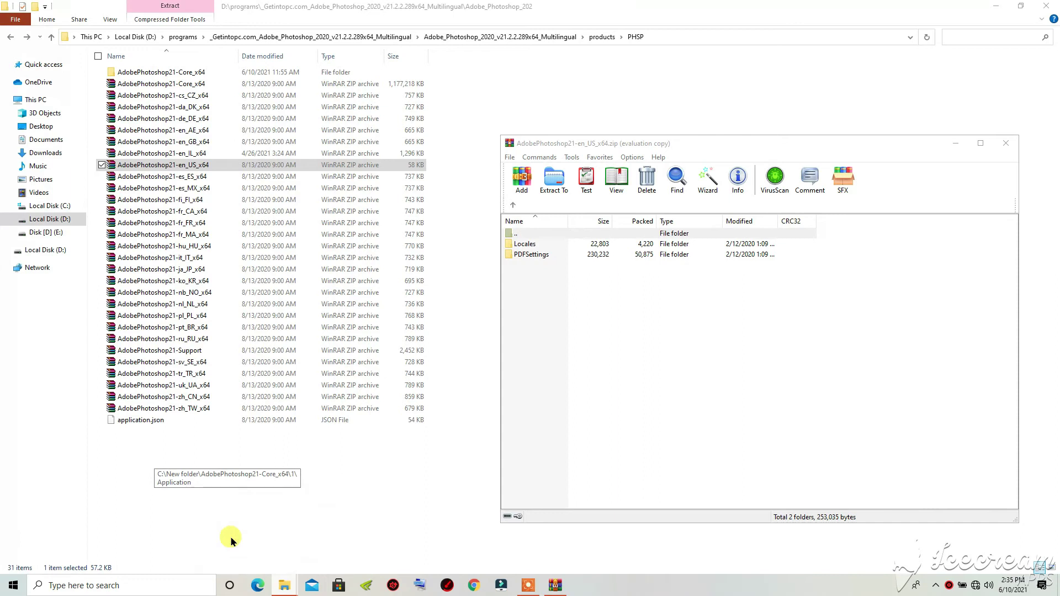
Drag Locales and PDFSettings from the archive into the Application folder, replacing the existing files.
scroll(266, 398, down, 7)
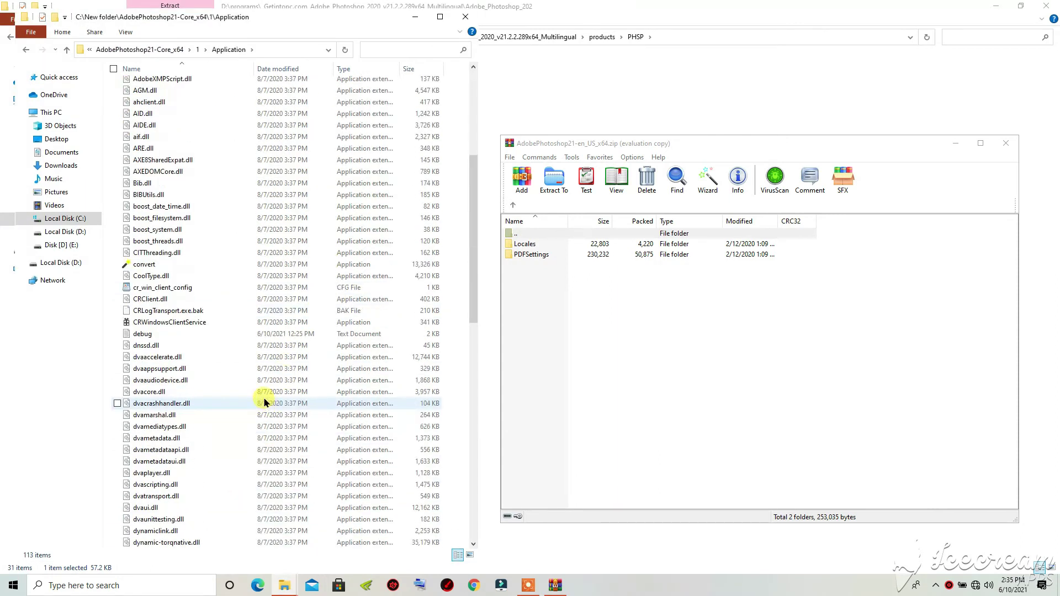
scroll(265, 395, up, 5)
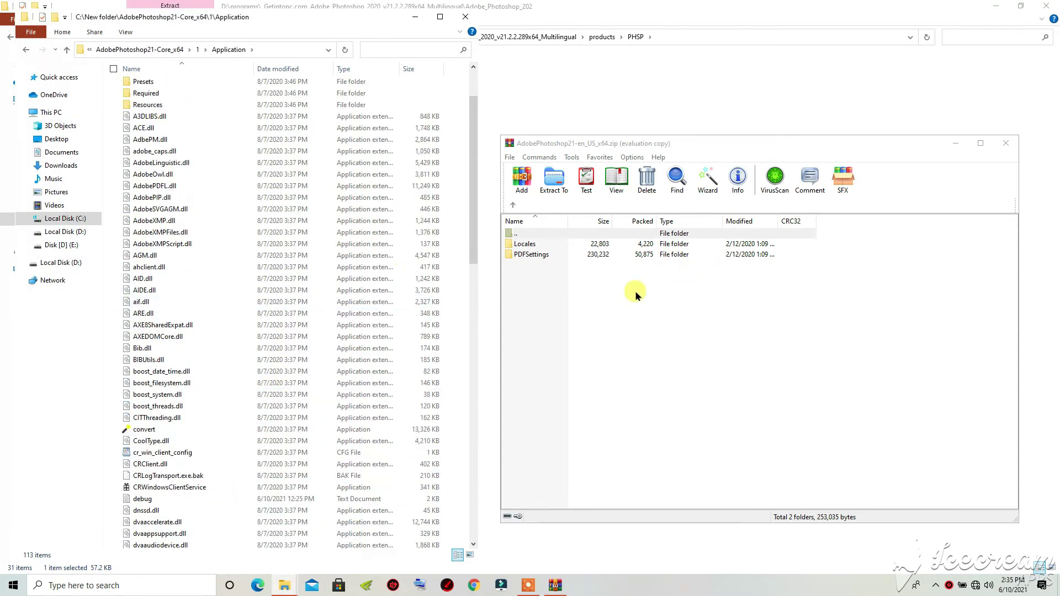
drag(543, 277, 539, 244)
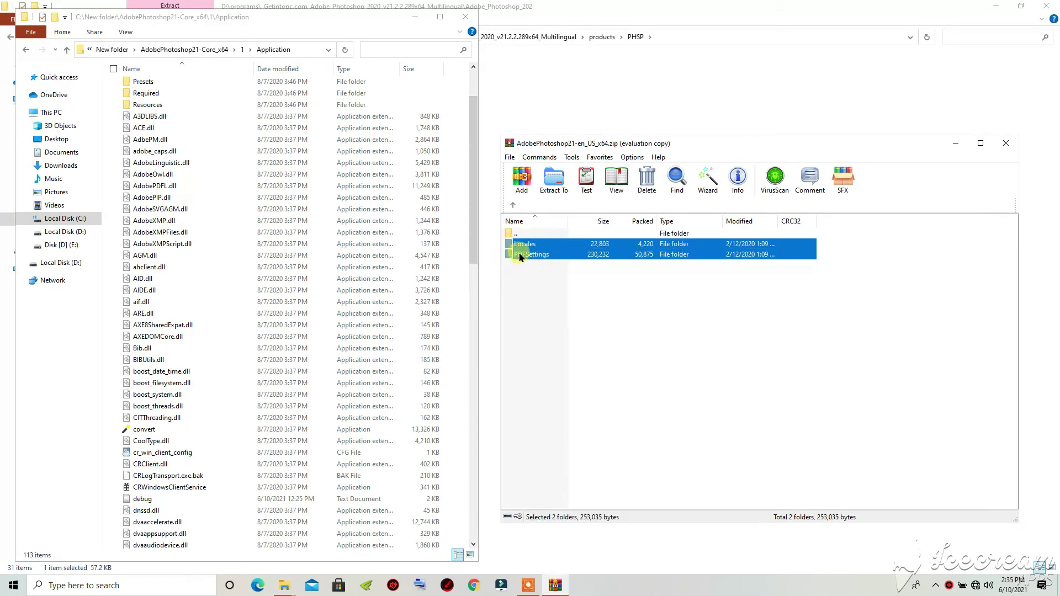
drag(607, 250, 346, 253)
click(517, 213)
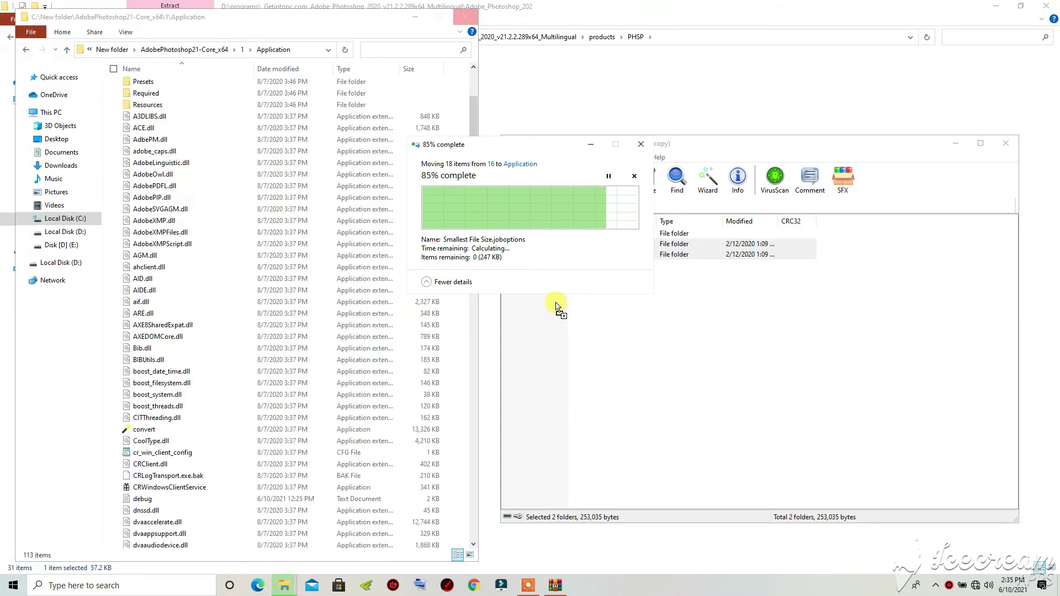
Close WinRAR and the PHSP Explorer window.
scroll(442, 299, down, 15)
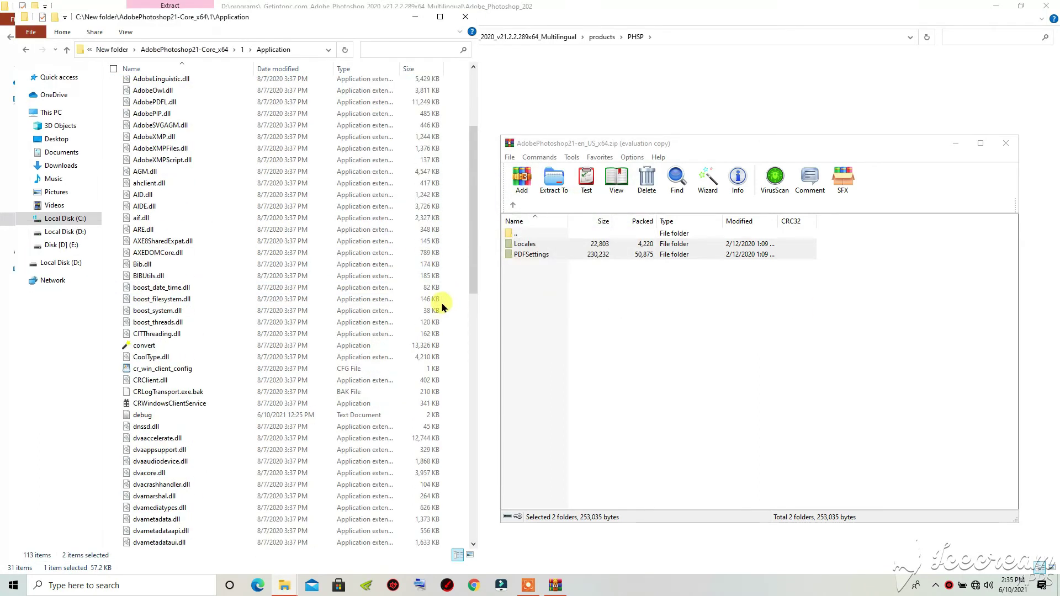
click(1006, 144)
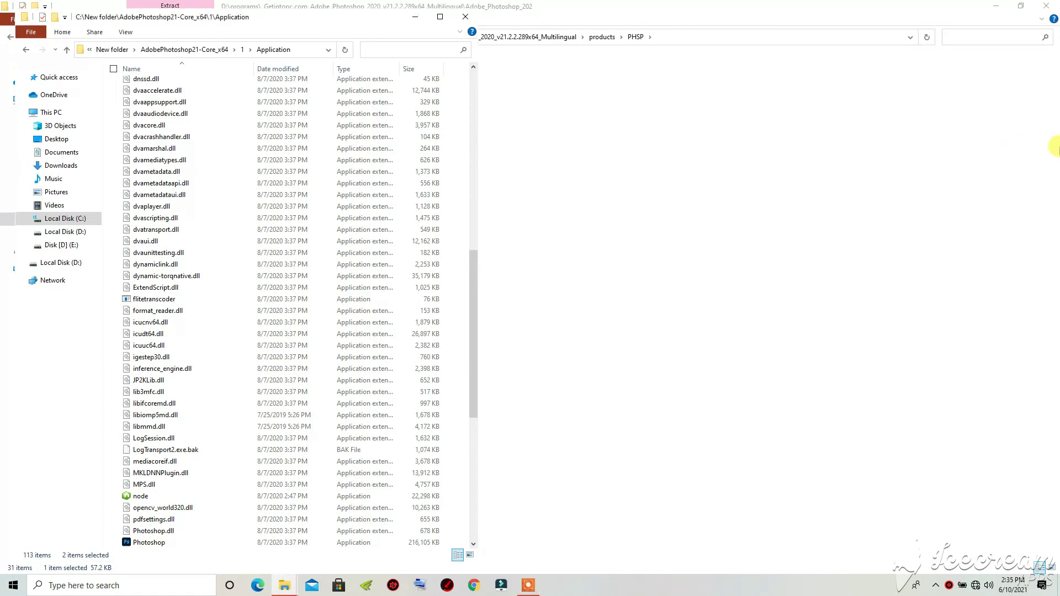
click(1046, 6)
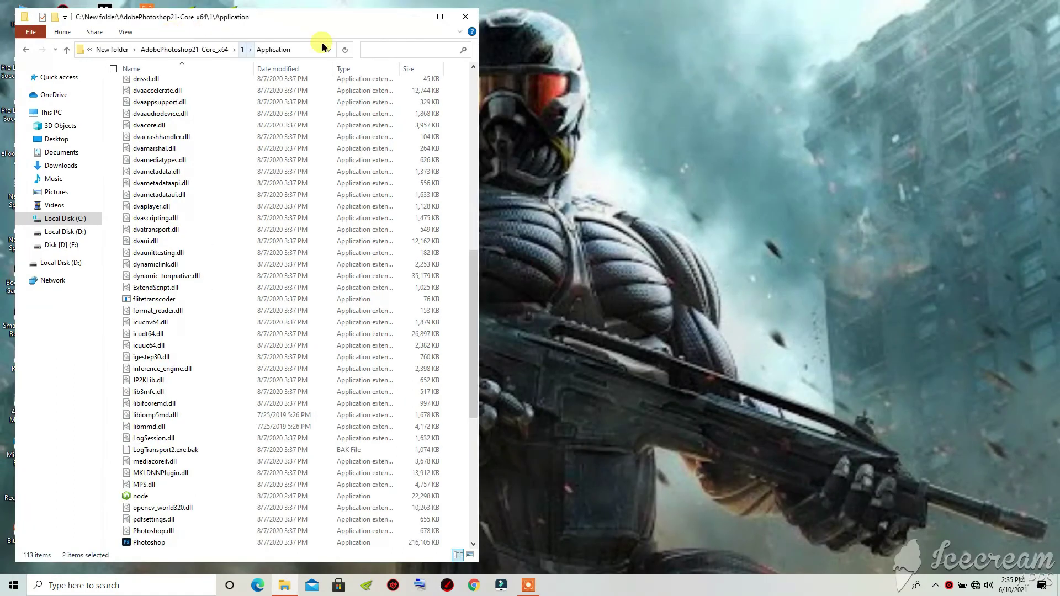
Maximize the Application folder window and run Photoshop.exe as administrator.
click(440, 17)
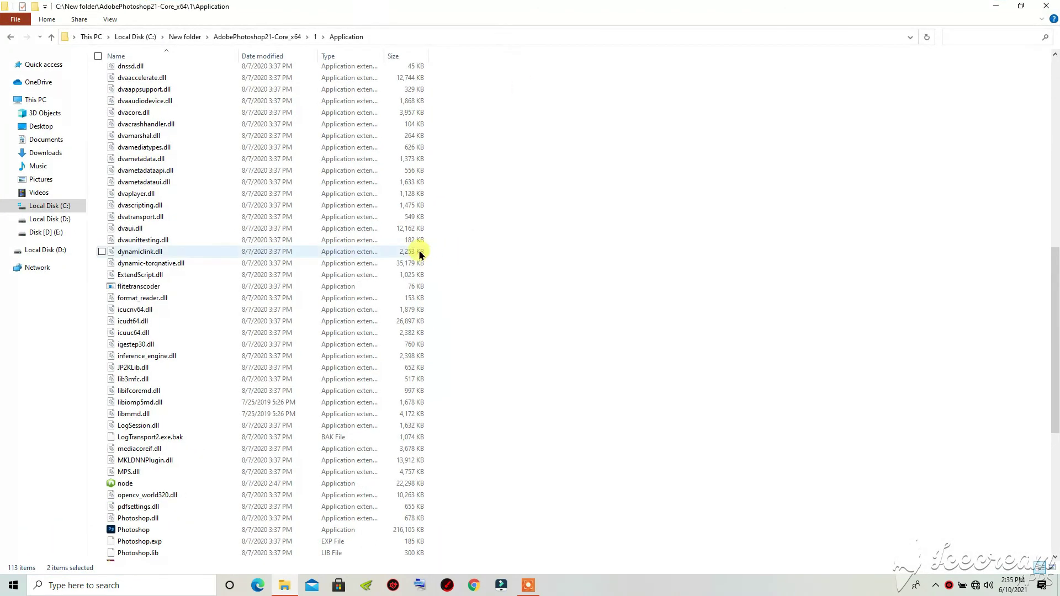
scroll(419, 254, down, 5)
click(118, 362)
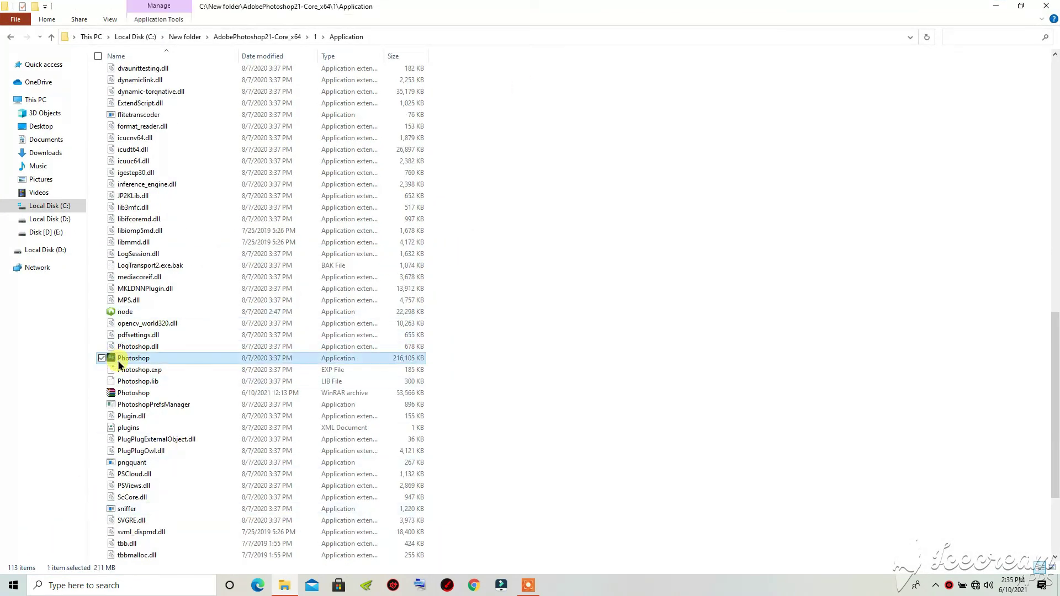
right_click(129, 358)
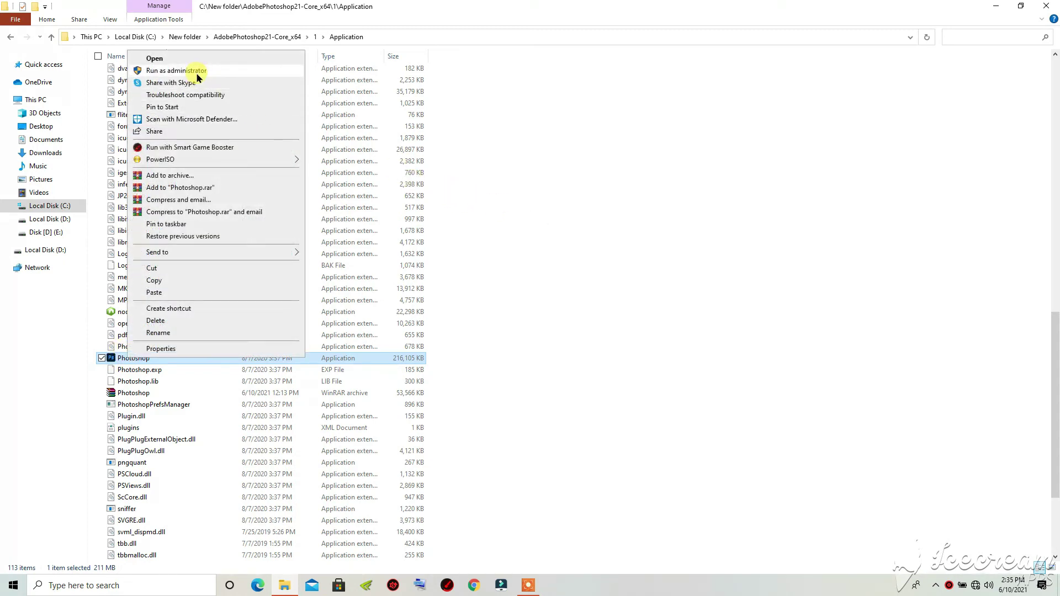
click(197, 71)
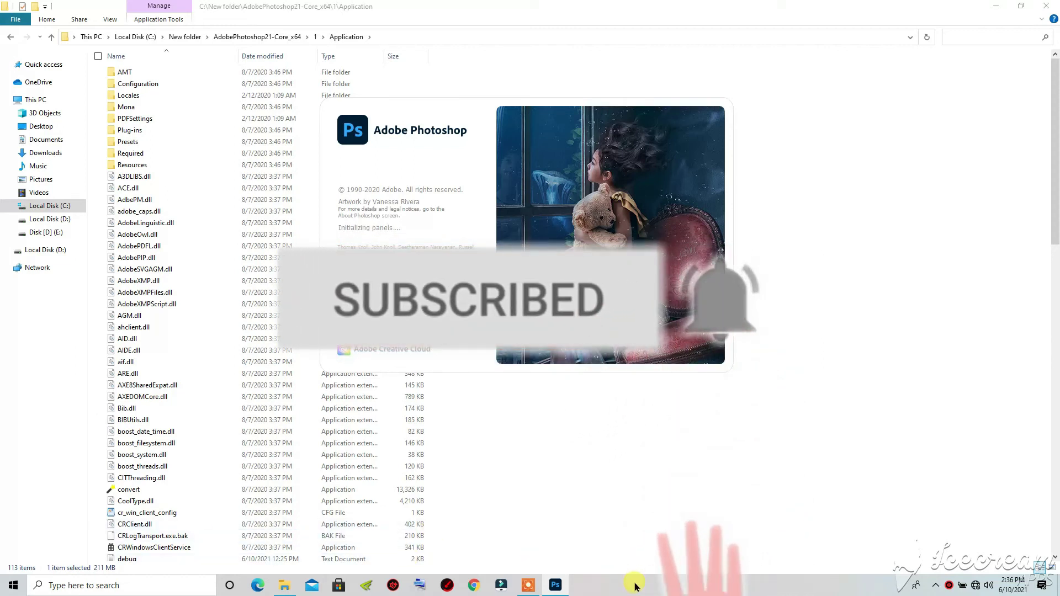
Once Photoshop 2020 finishes loading, open its File menu.
click(526, 584)
click(706, 569)
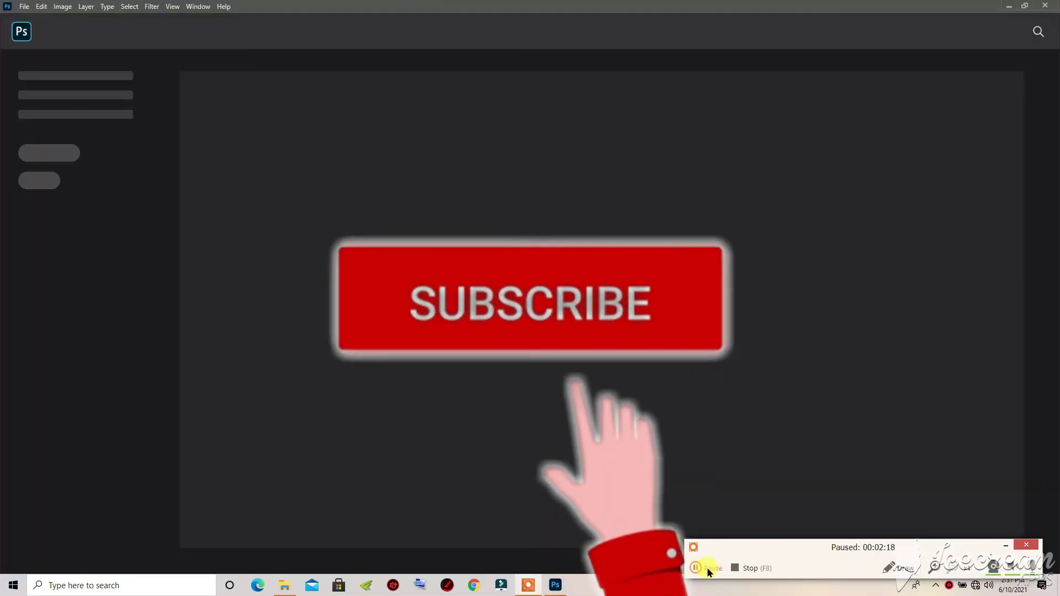
click(708, 569)
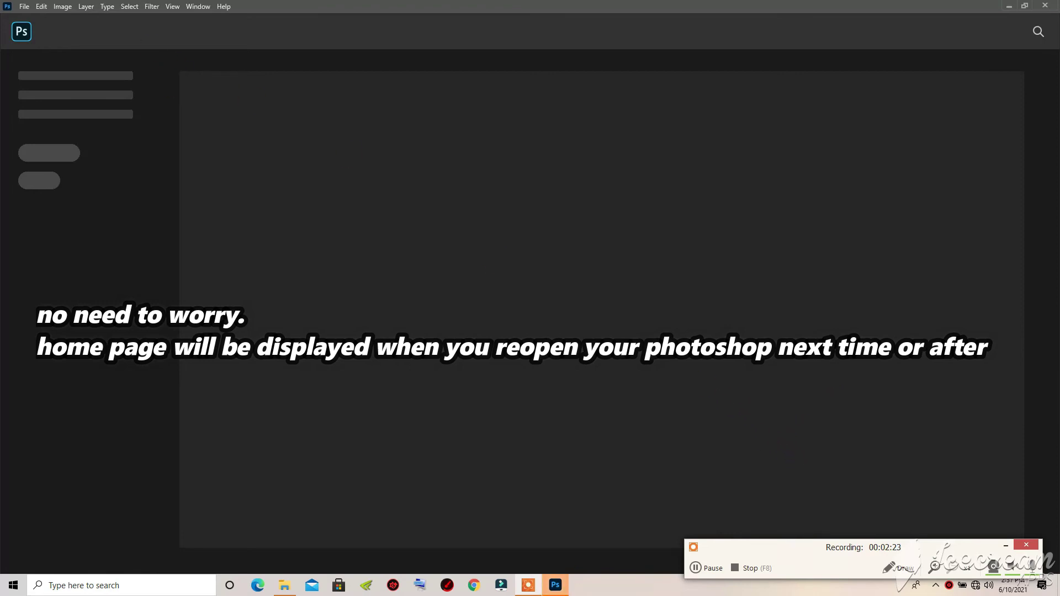
click(150, 6)
Use File > Open to load IMG_20200321_133407.jpg from the Pictures folder.
mouse_move(132, 6)
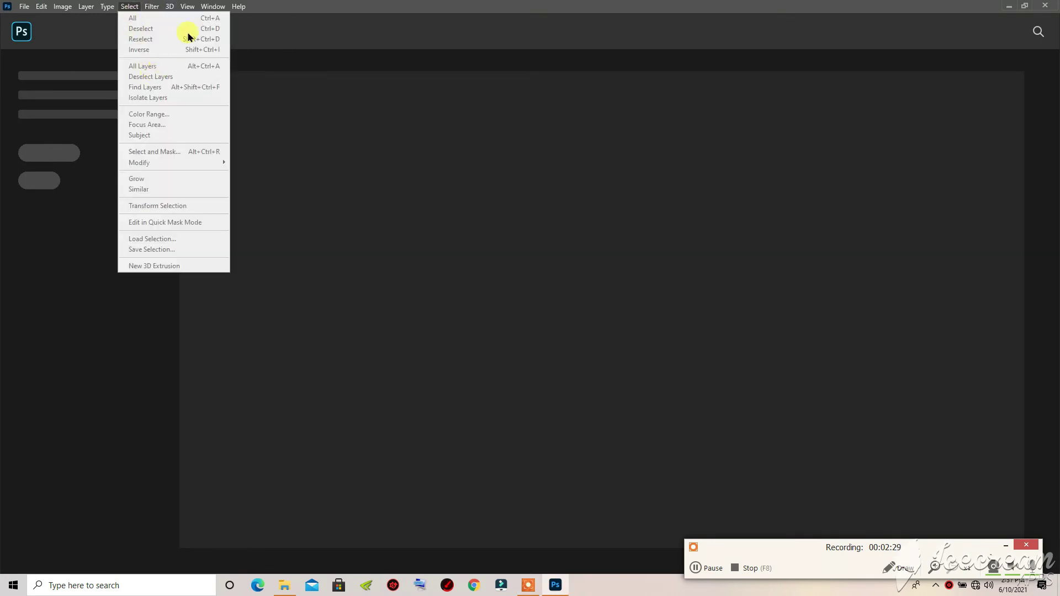
mouse_move(23, 6)
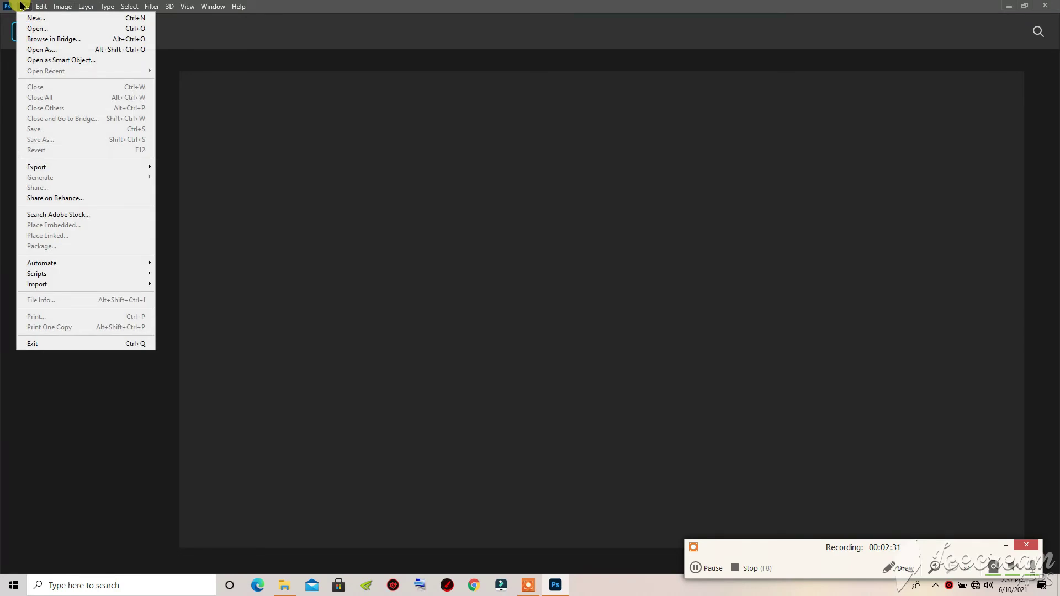
click(34, 29)
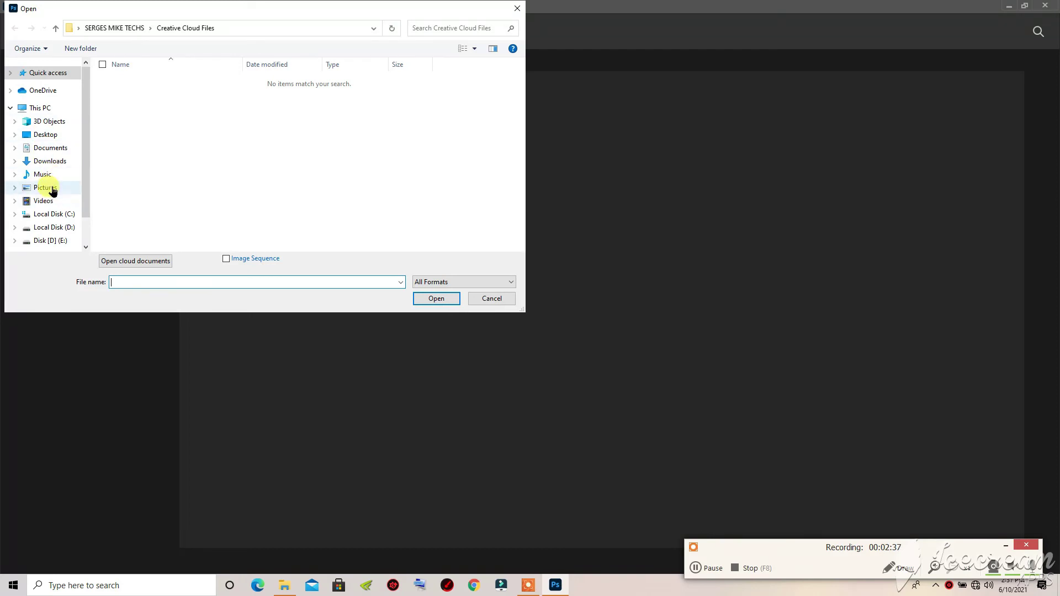
click(50, 188)
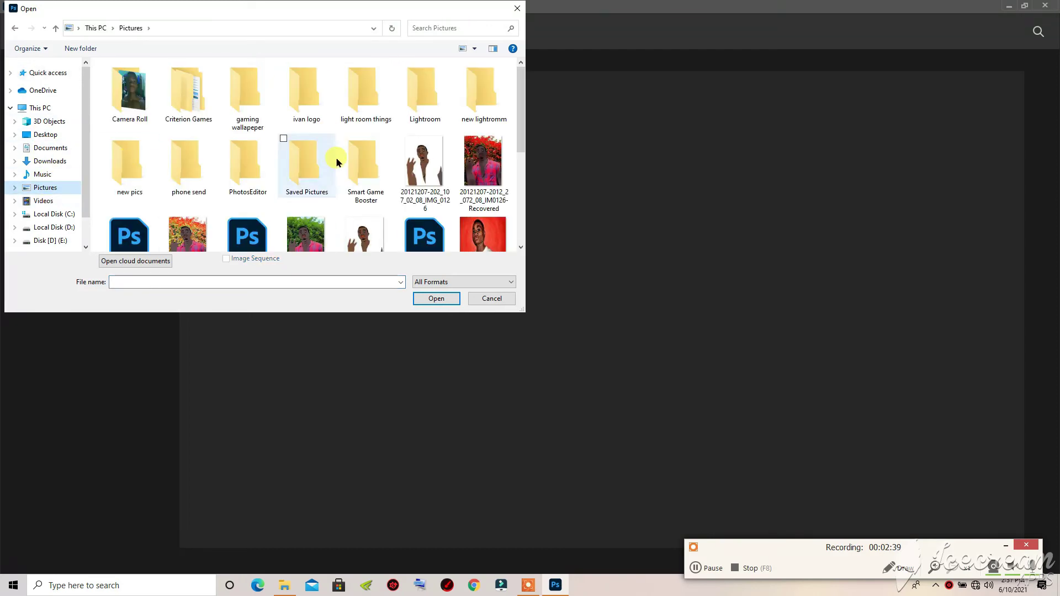
scroll(437, 163, down, 2)
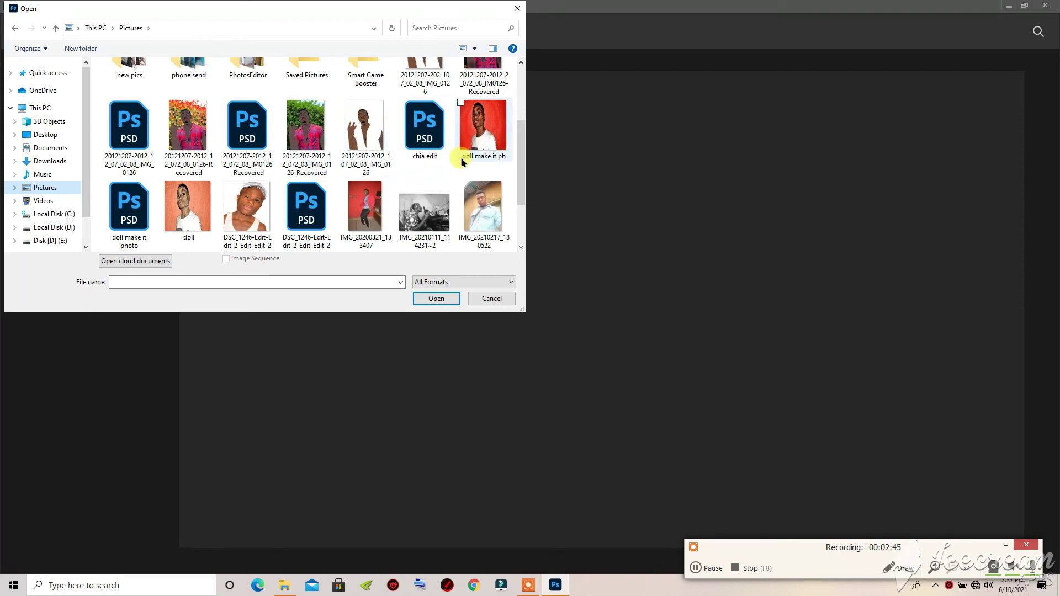
double_click(359, 202)
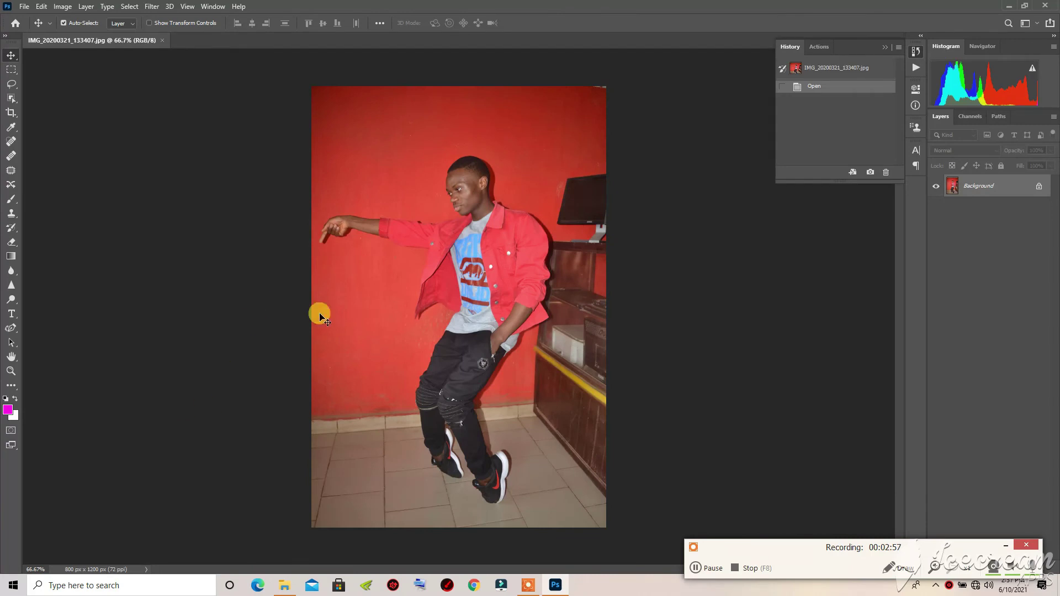
Close the History panel and make the Patch Tool active, in Normal patch mode with Source and Diffusion 5.
click(884, 48)
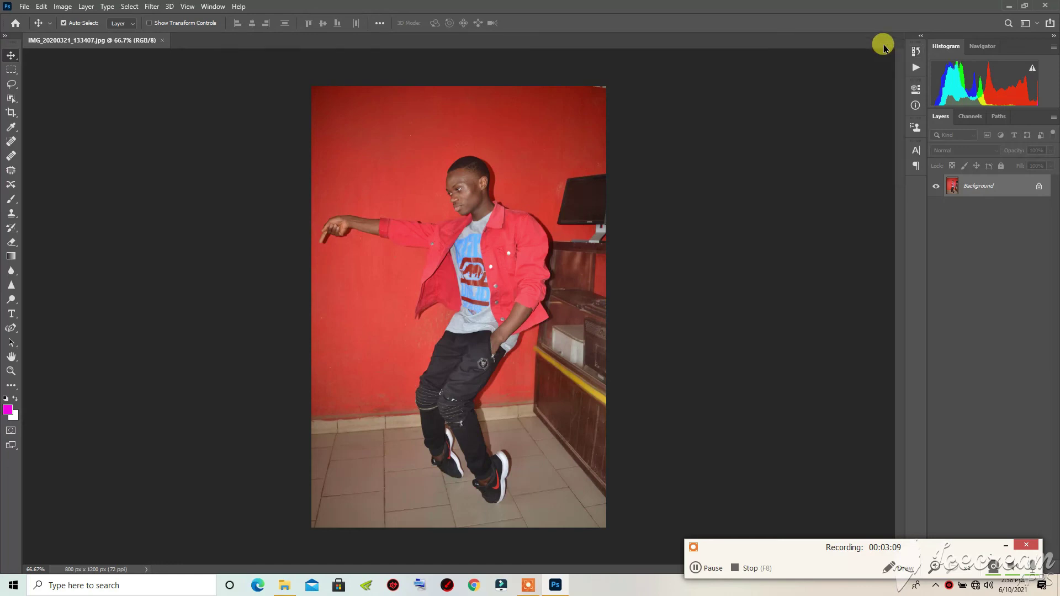
click(9, 249)
click(11, 242)
click(19, 195)
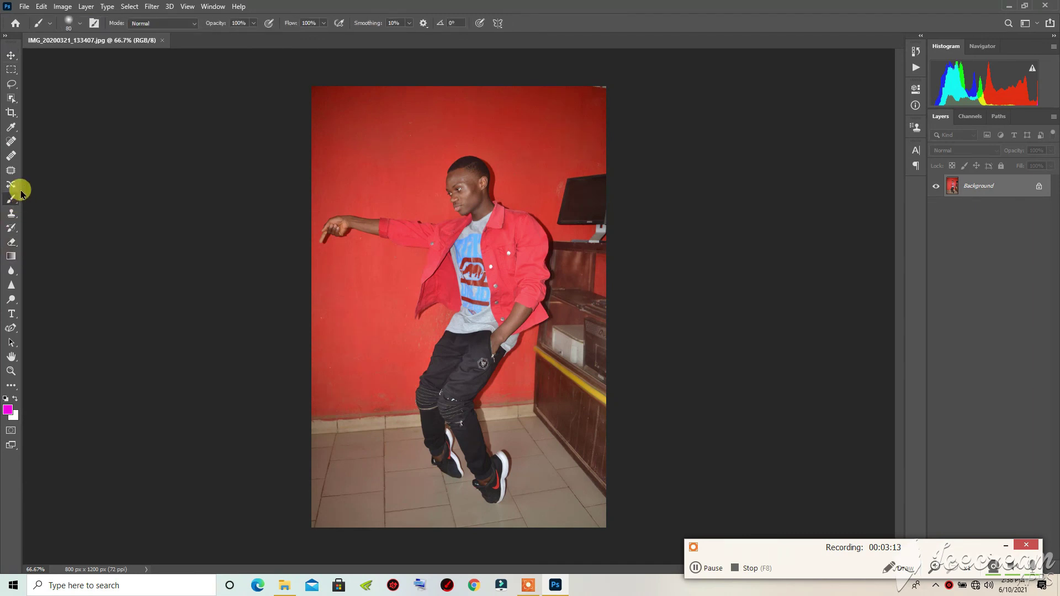
click(11, 169)
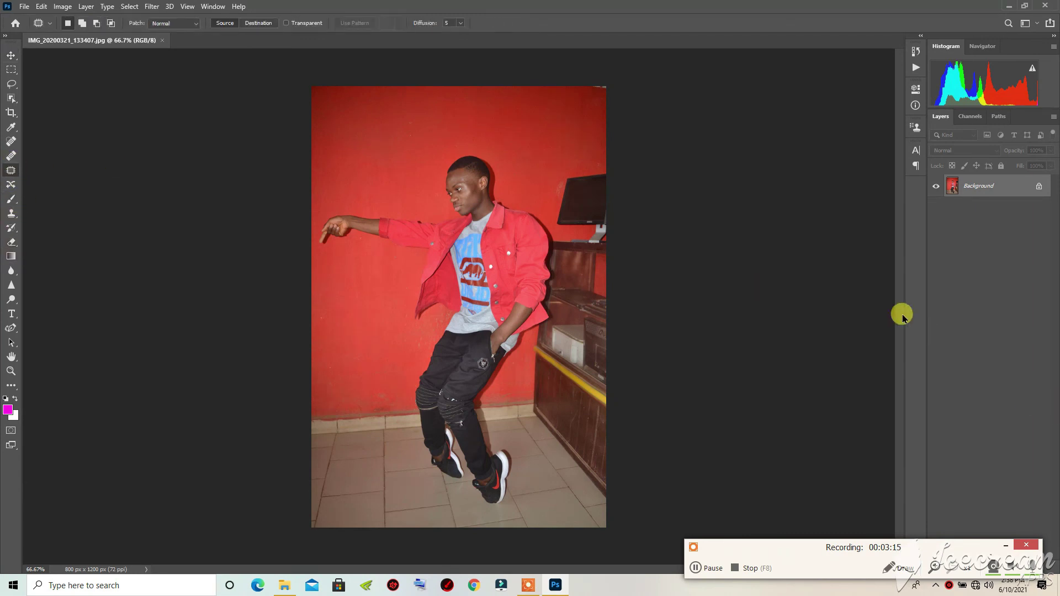